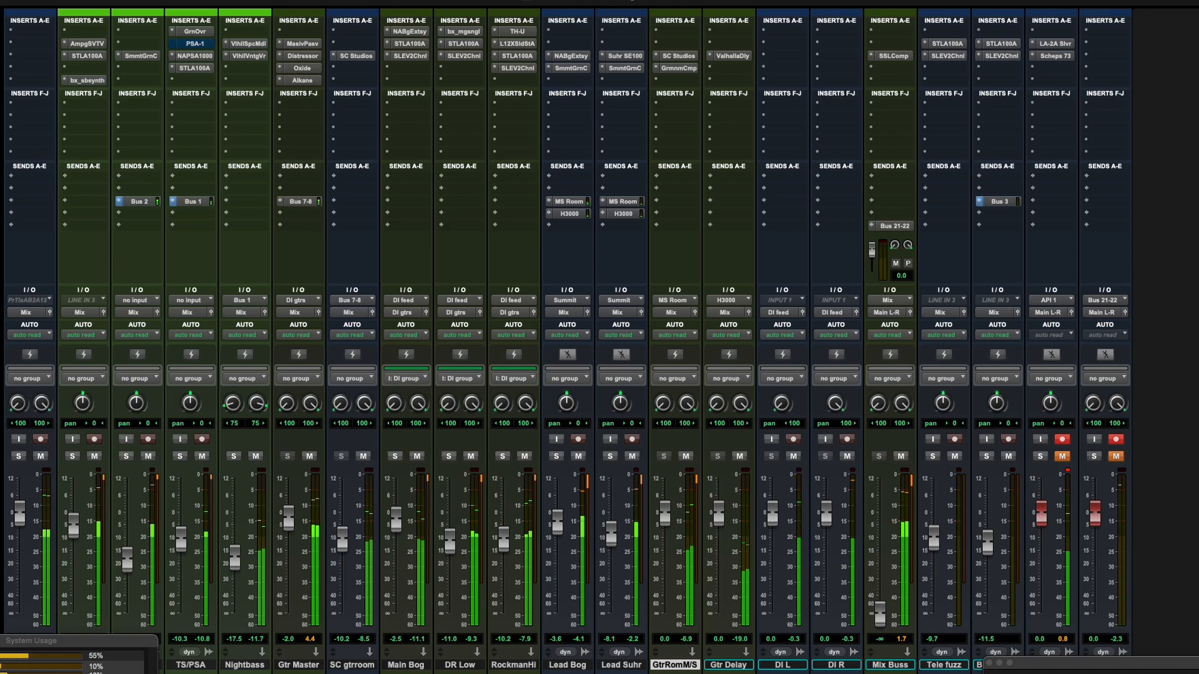
- Toggle the Mix Buss mute, leaving it unmuted, and solo the Lead Bog and Lead Suhr tracks
left_click(901, 457)
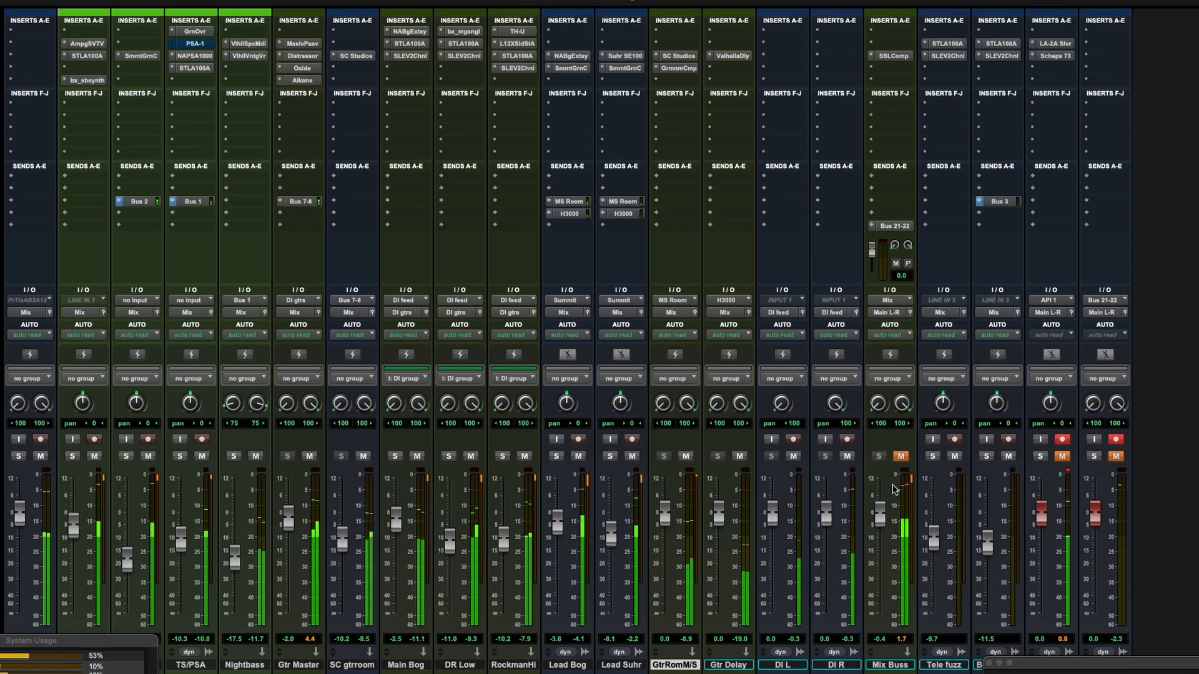
left_click(901, 456)
left_click(556, 456)
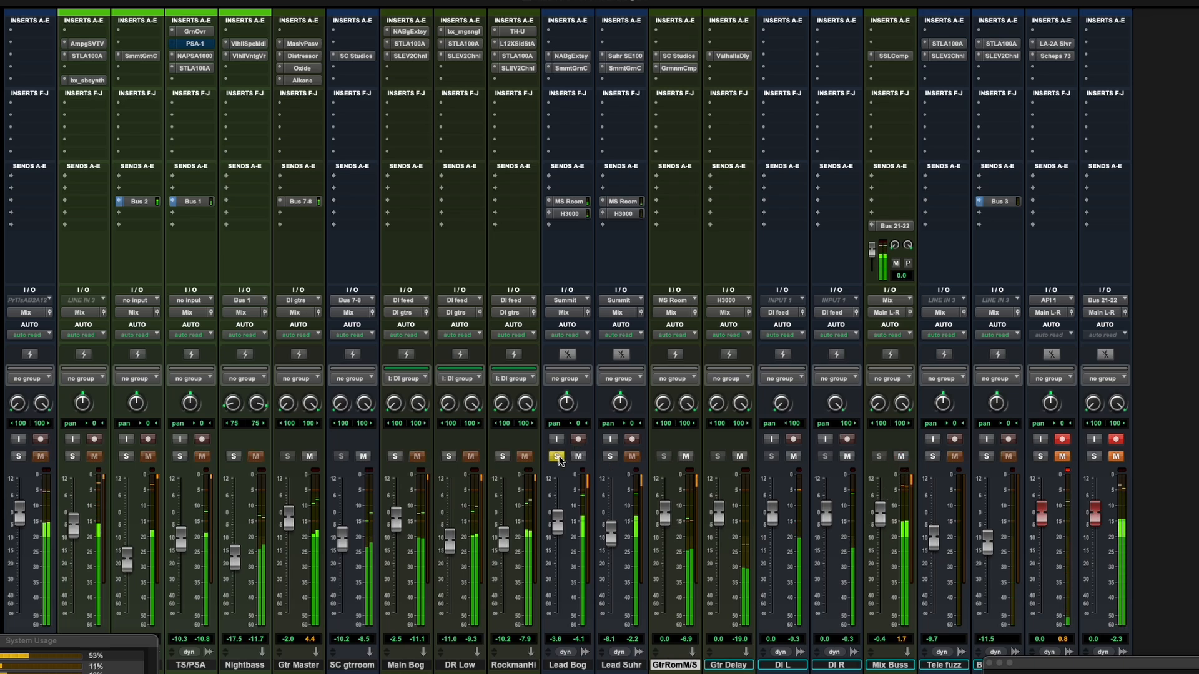
left_click(610, 457)
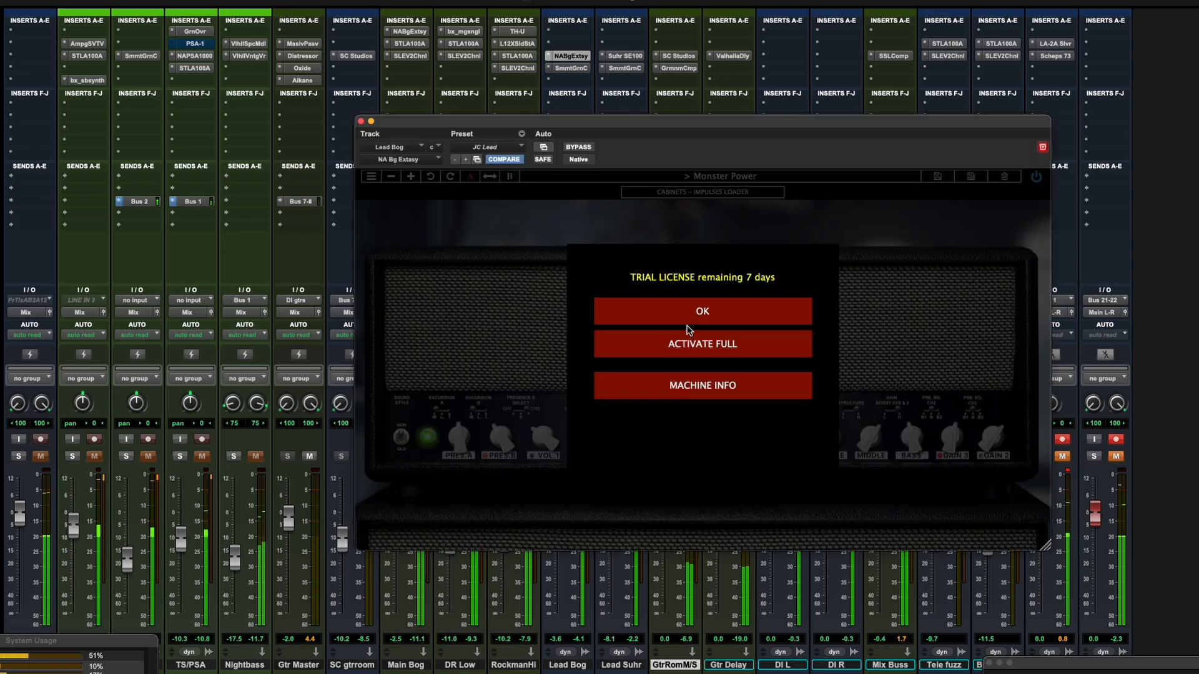
- Dismiss the trial notice and examine the BG-Extasy amp and Summit Audio Grand Channel settings on the Lead Bog track
left_click(624, 312)
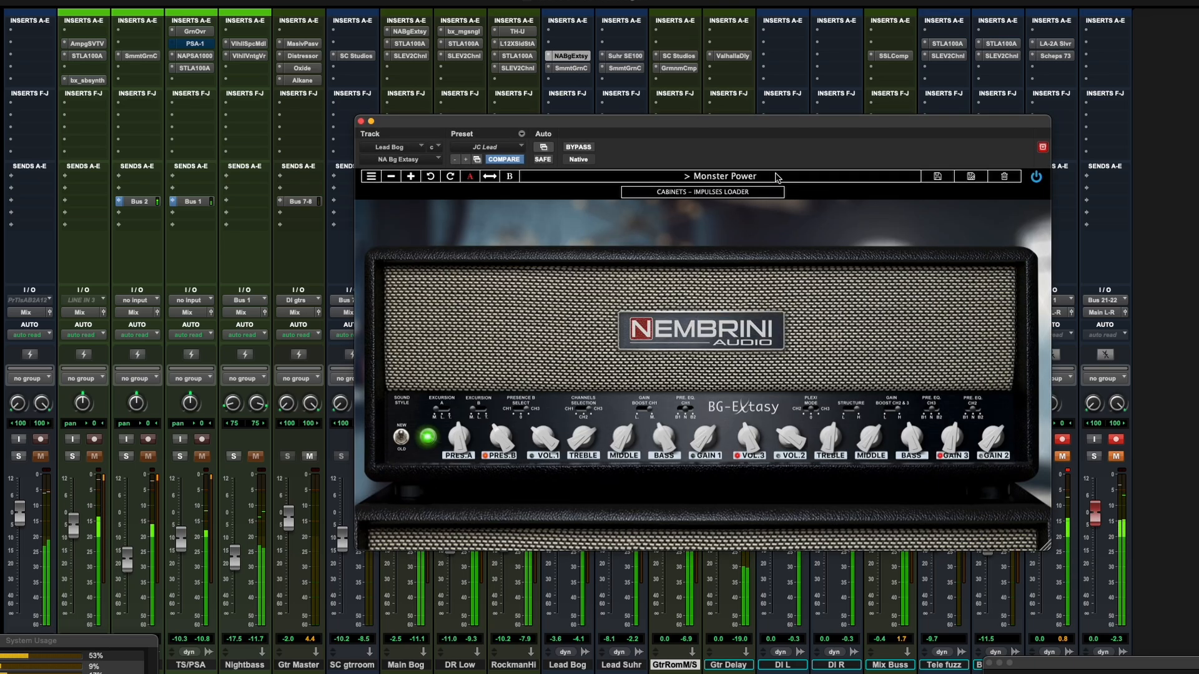
left_click_drag(782, 127, 636, 133)
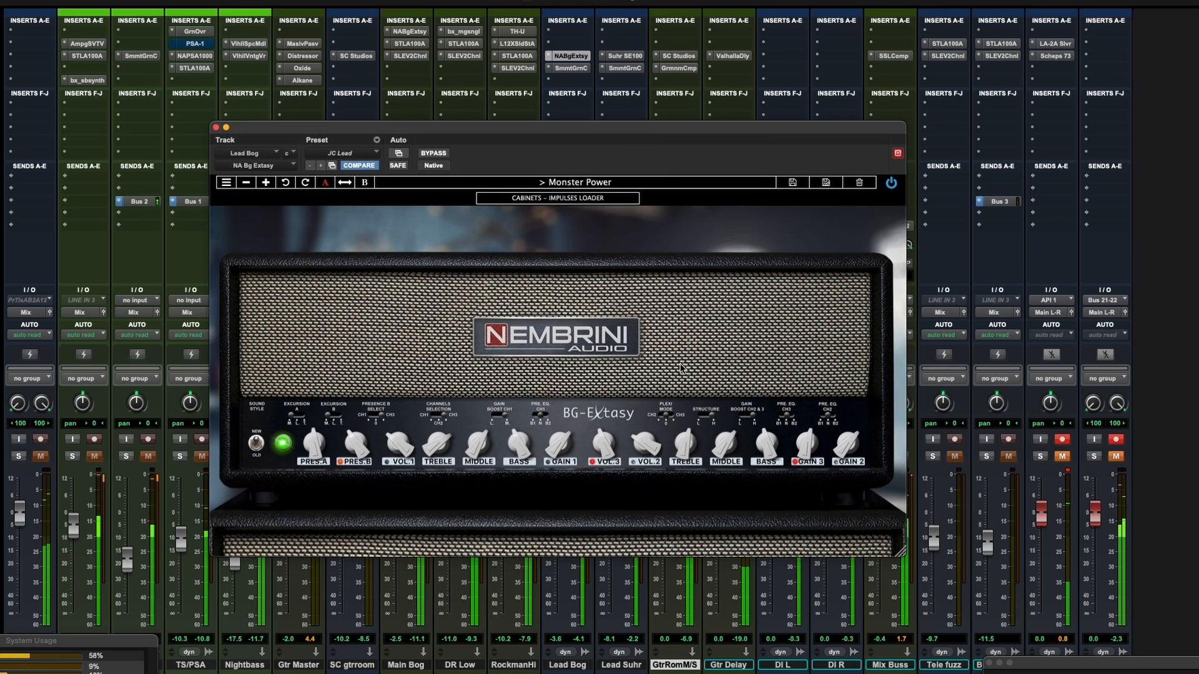
left_click_drag(575, 141, 515, 164)
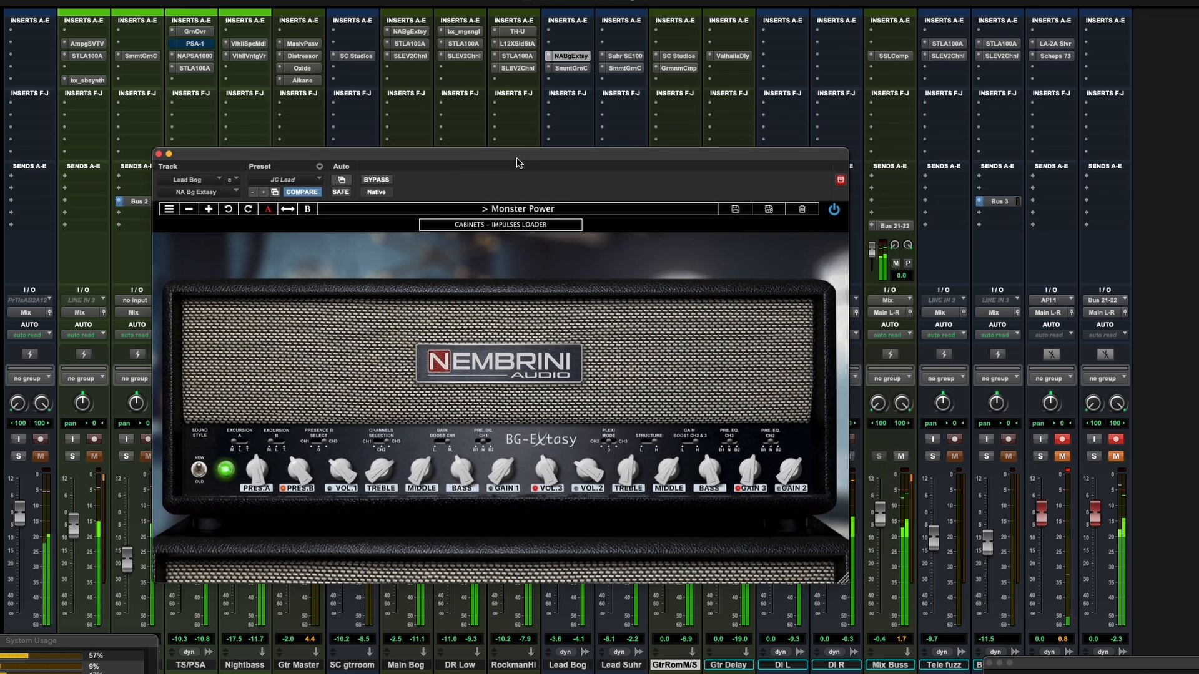
left_click(572, 68)
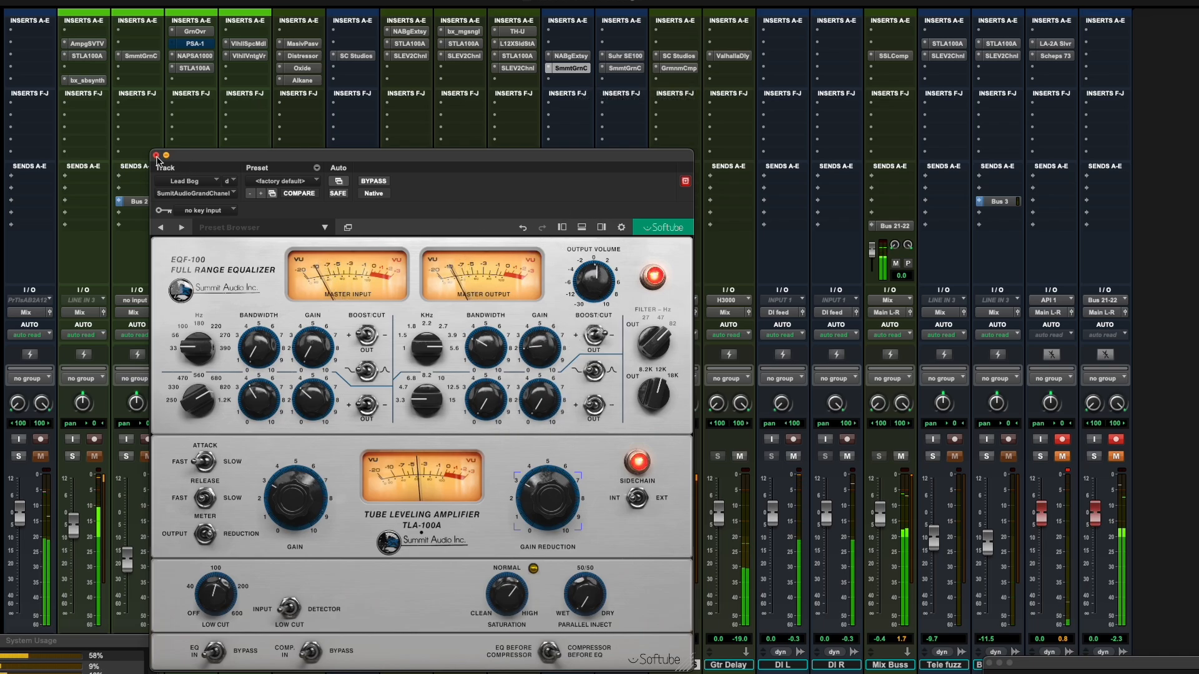
left_click(156, 156)
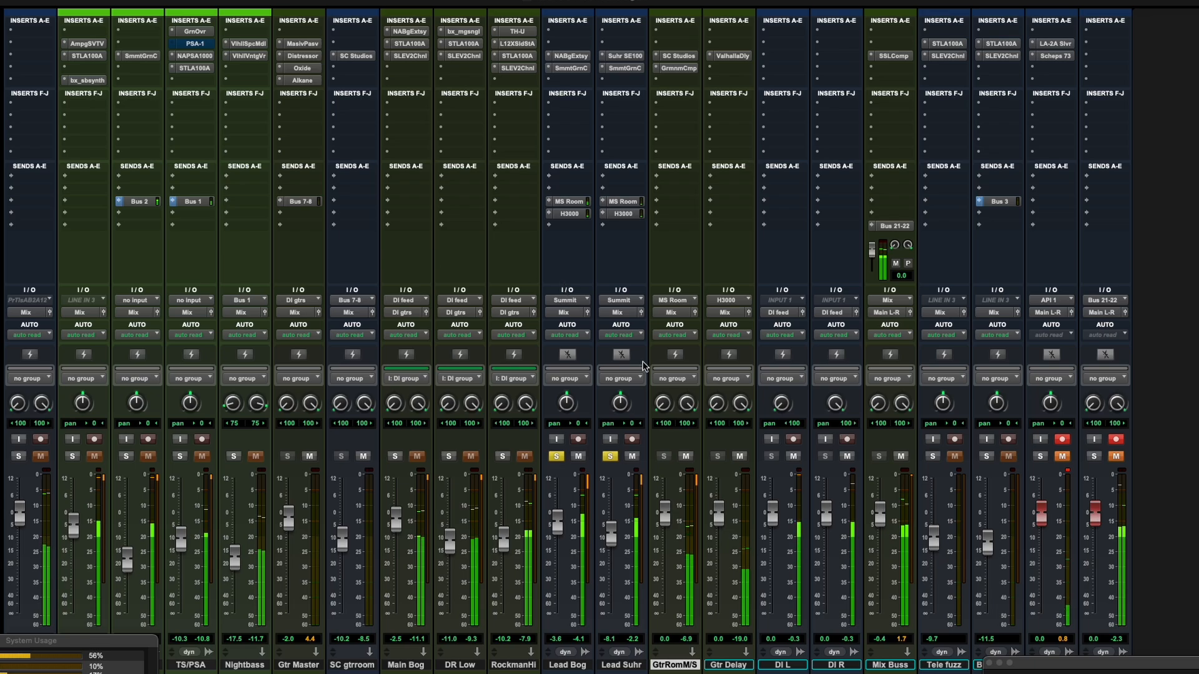
- Audition Lead Bog alone and Lead Suhr alone, raising the Lead Suhr fader to -3.6 dB
left_click(610, 456)
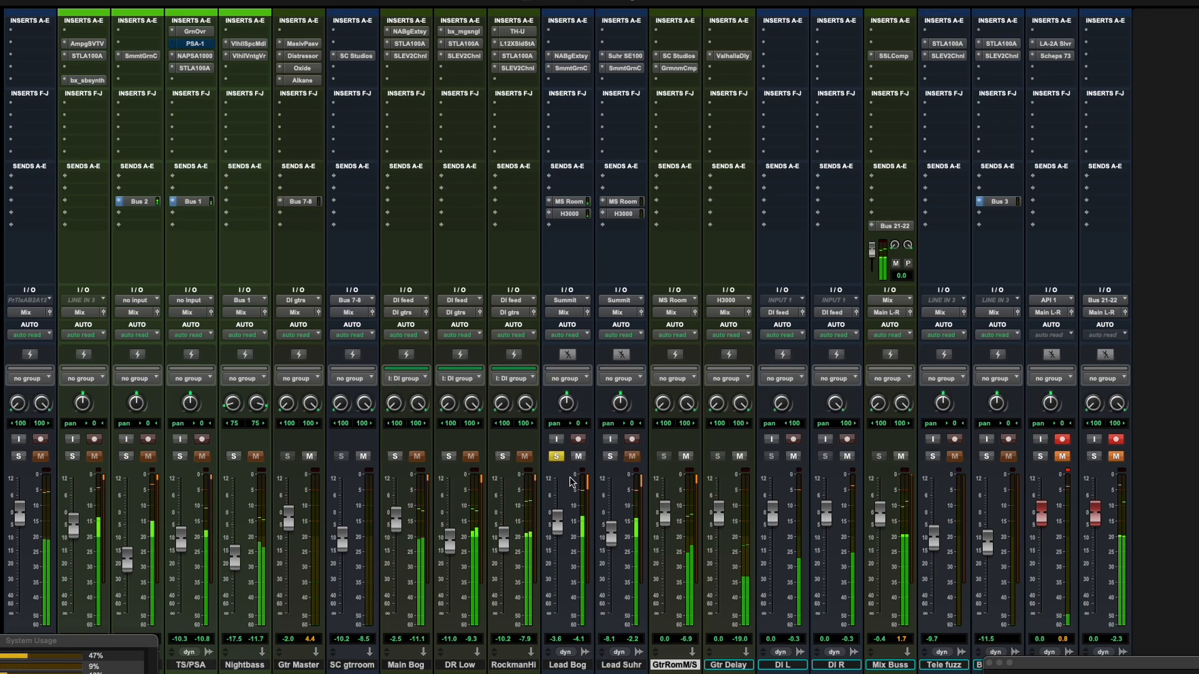
left_click(610, 458)
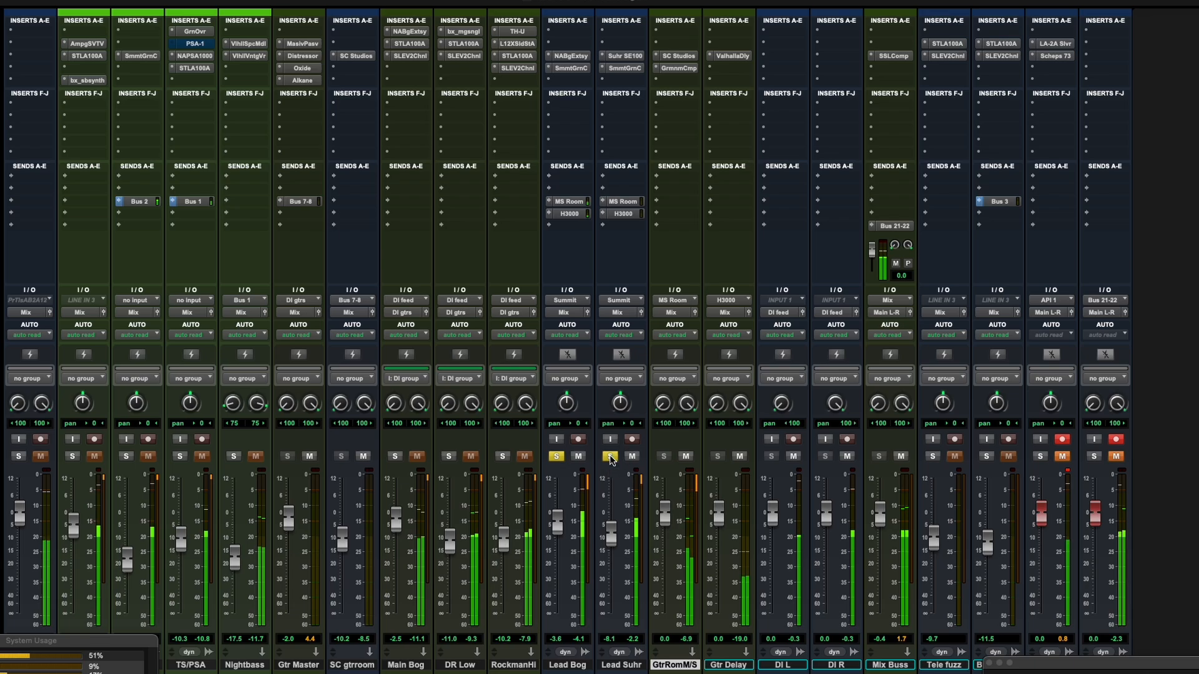
left_click(556, 457)
left_click_drag(611, 531, 613, 523)
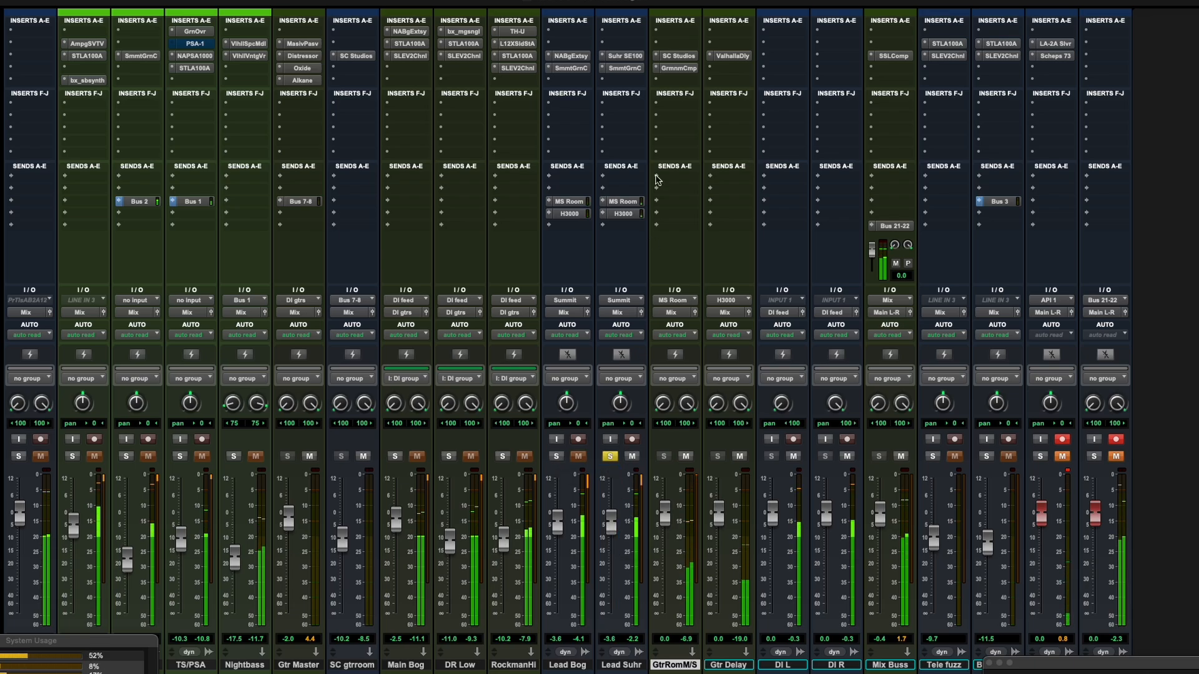
- Examine the Suhr SE100 amp settings on the Lead Suhr track and close the plug-in
left_click(627, 56)
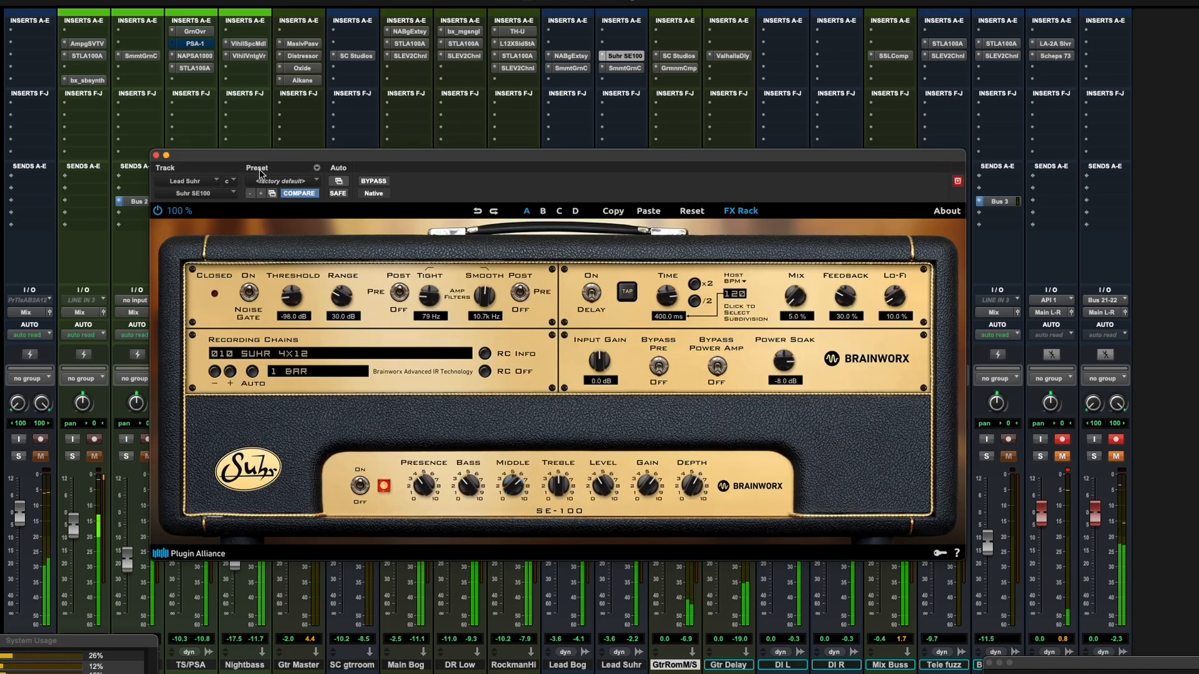
left_click(156, 156)
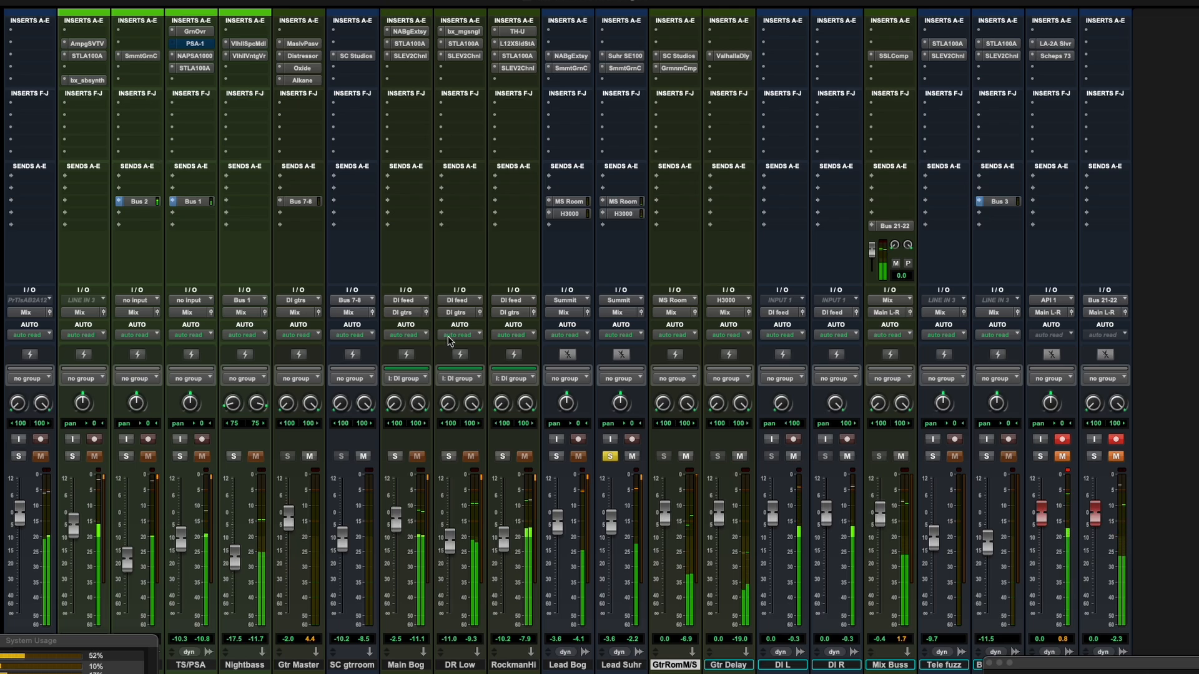
- Compare the two lead guitars by alternating their solos, finishing with both Lead Bog and Lead Suhr soloed
left_click(556, 456)
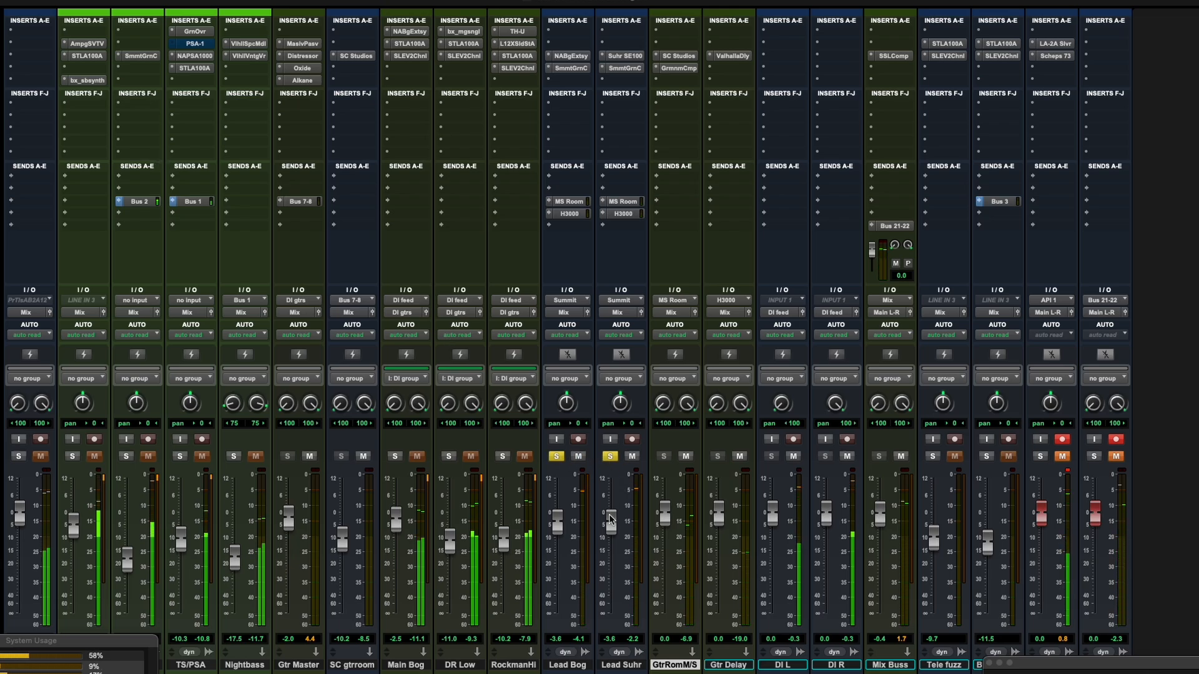
left_click(611, 459)
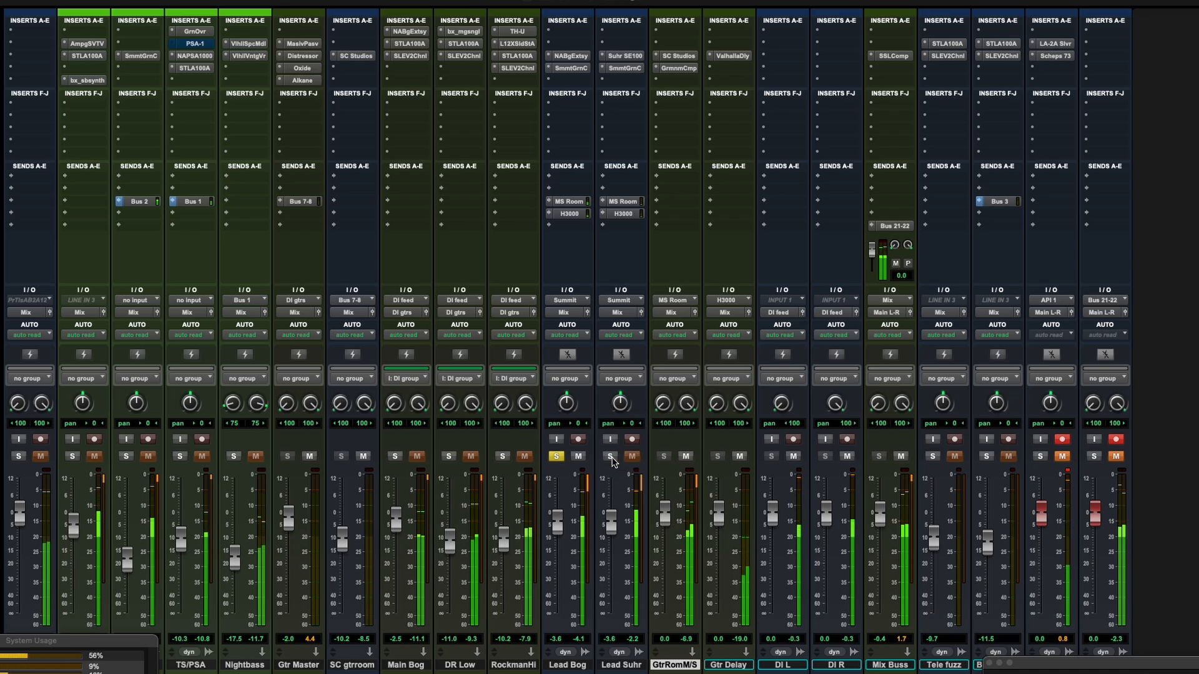
left_click(611, 460)
left_click(557, 459)
left_click(557, 457)
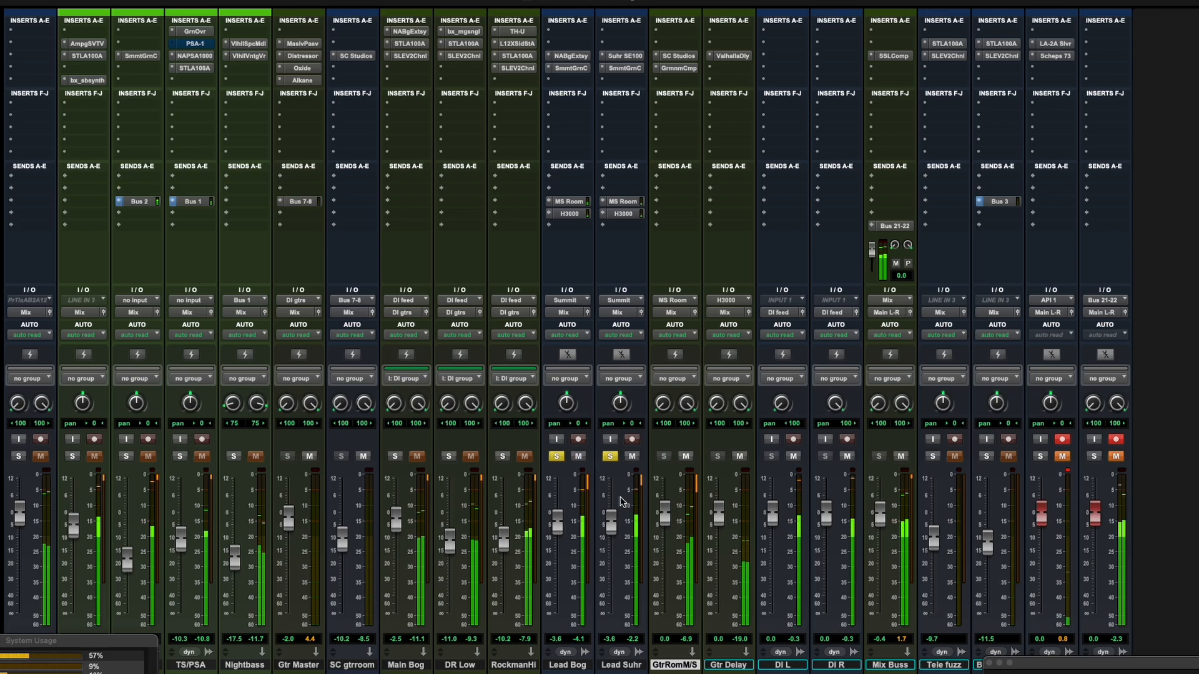
- Lower the Lead Suhr fader to -8.1 dB and check the track's Summit Audio Grand Channel settings
left_click_drag(612, 528, 615, 541)
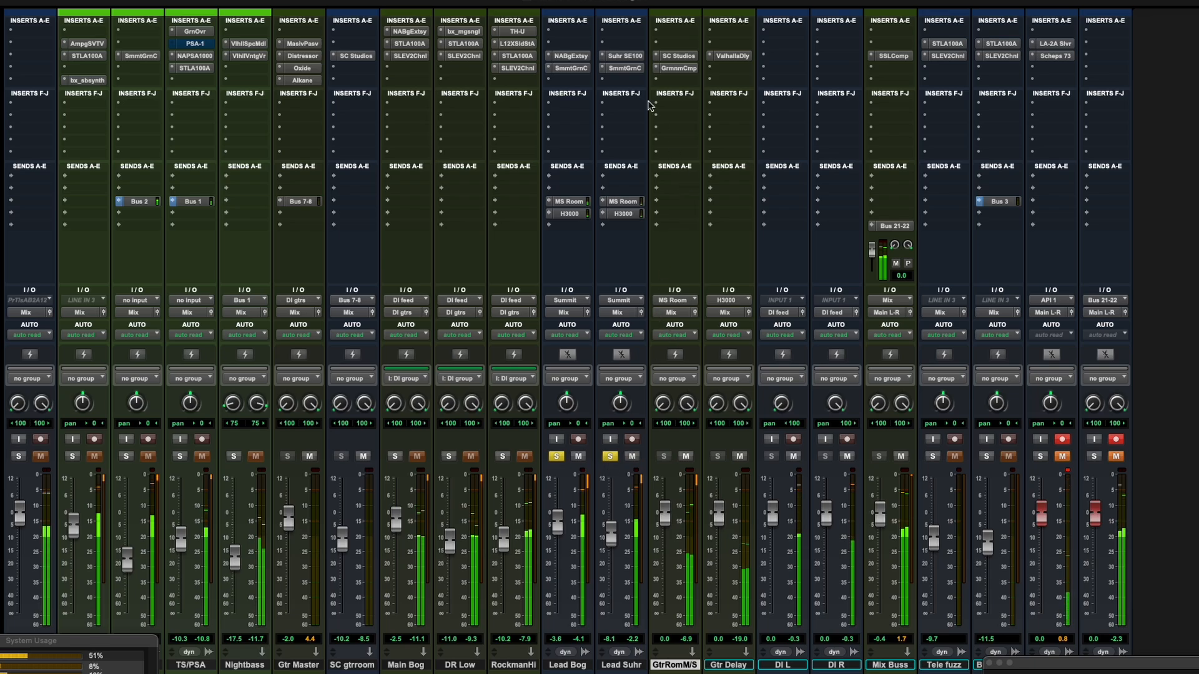
left_click(625, 67)
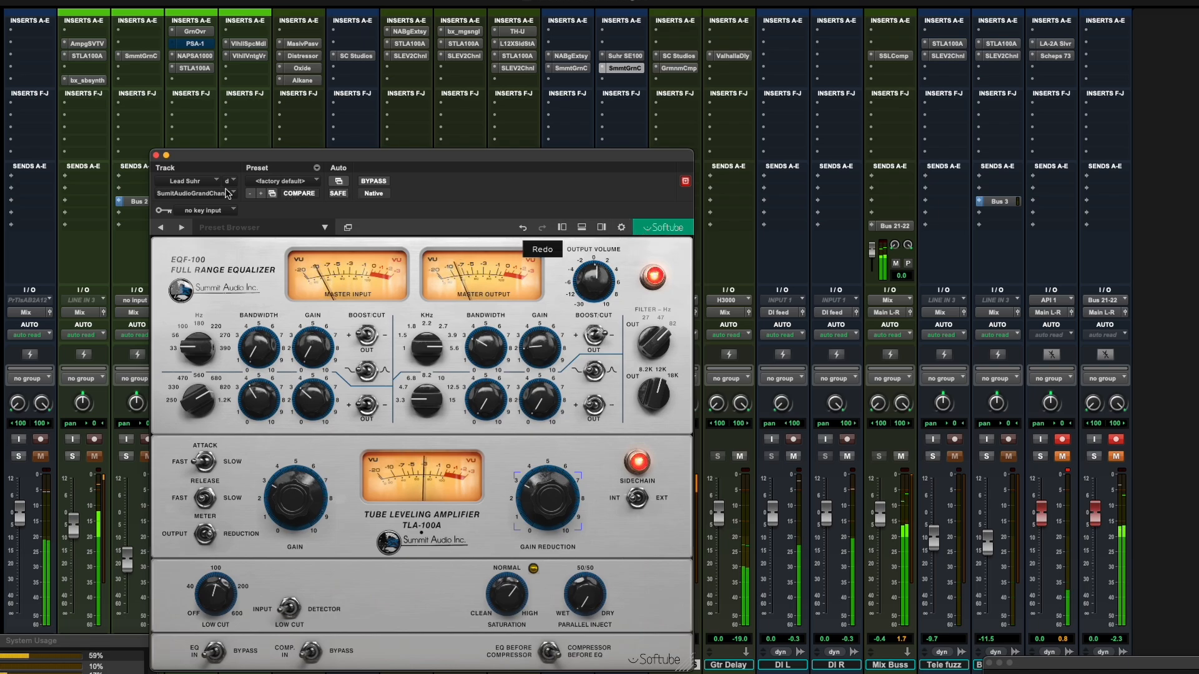
left_click(157, 155)
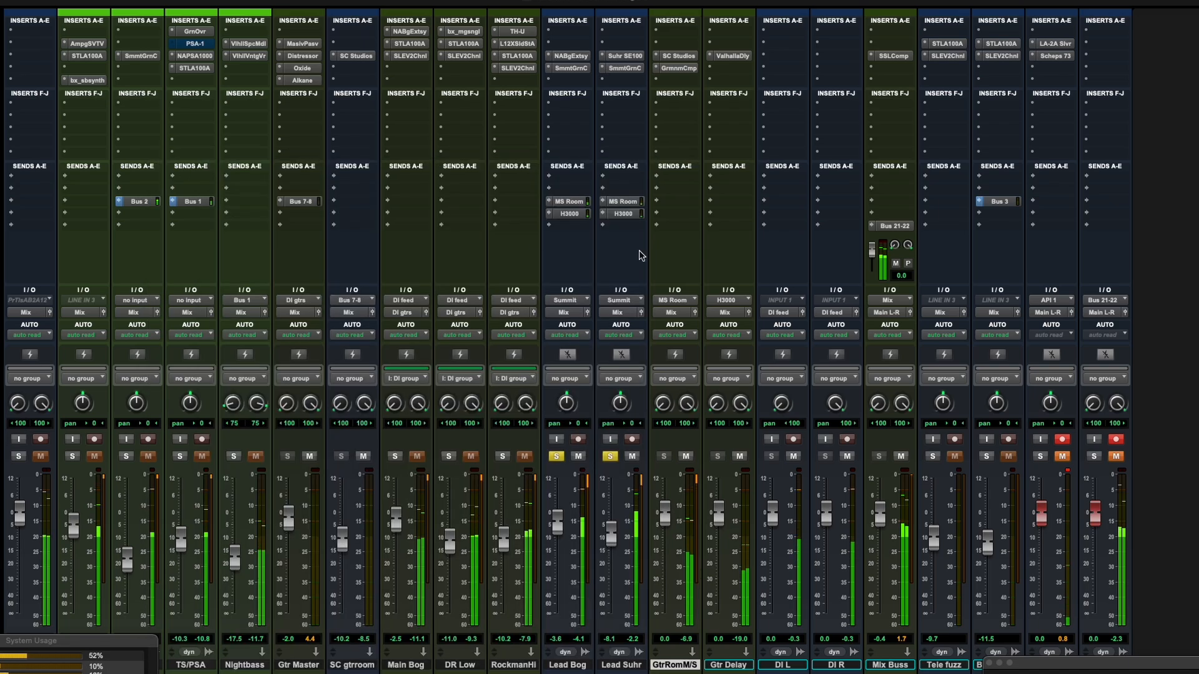
- Mute the Gtr Delay return and set the MS Room sends on Lead Bog and Lead Suhr to pre-fader
left_click(740, 456)
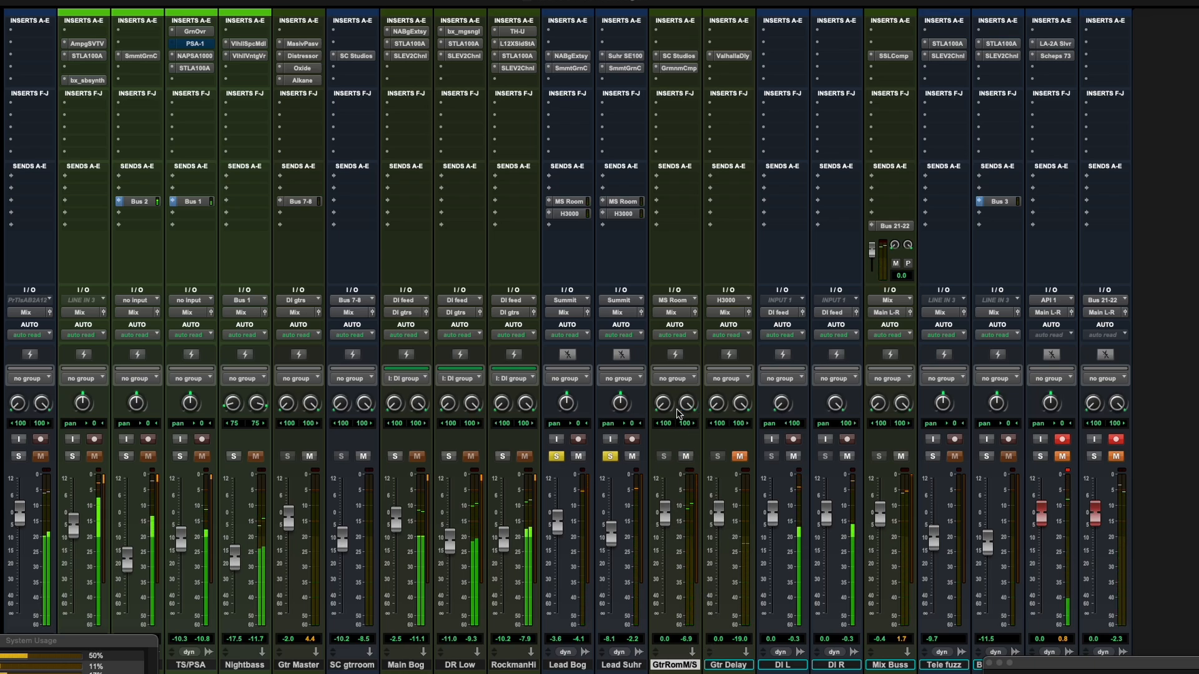
right_click(574, 204)
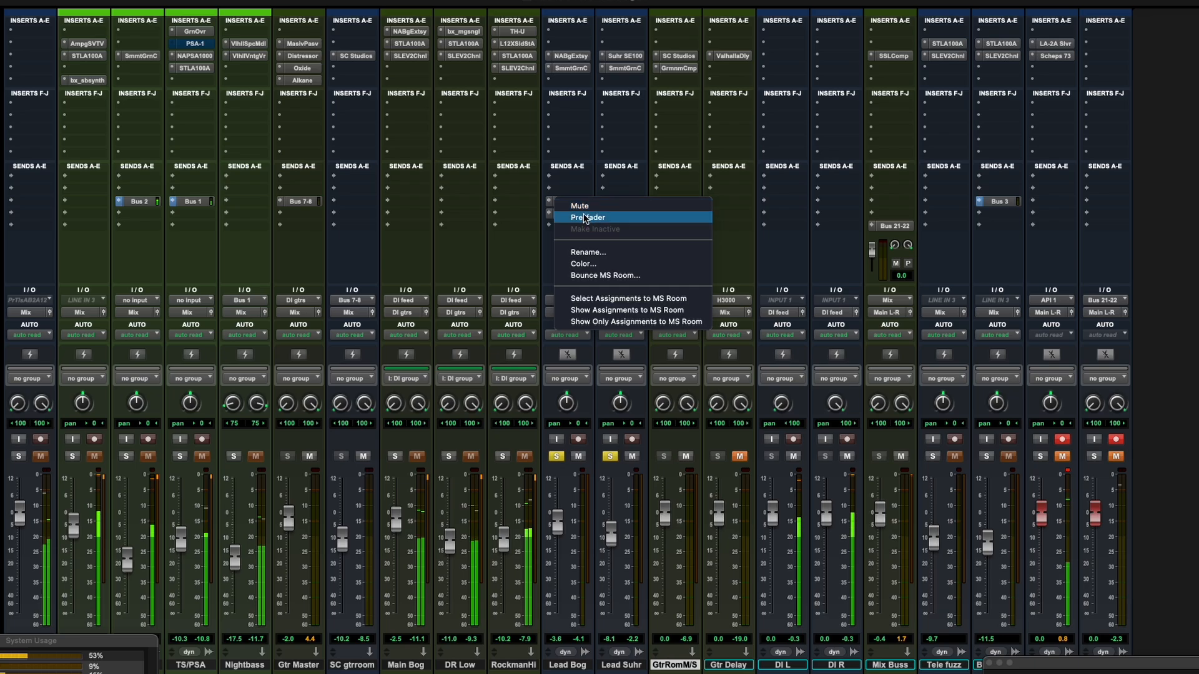
left_click(580, 217)
right_click(616, 202)
left_click(641, 217)
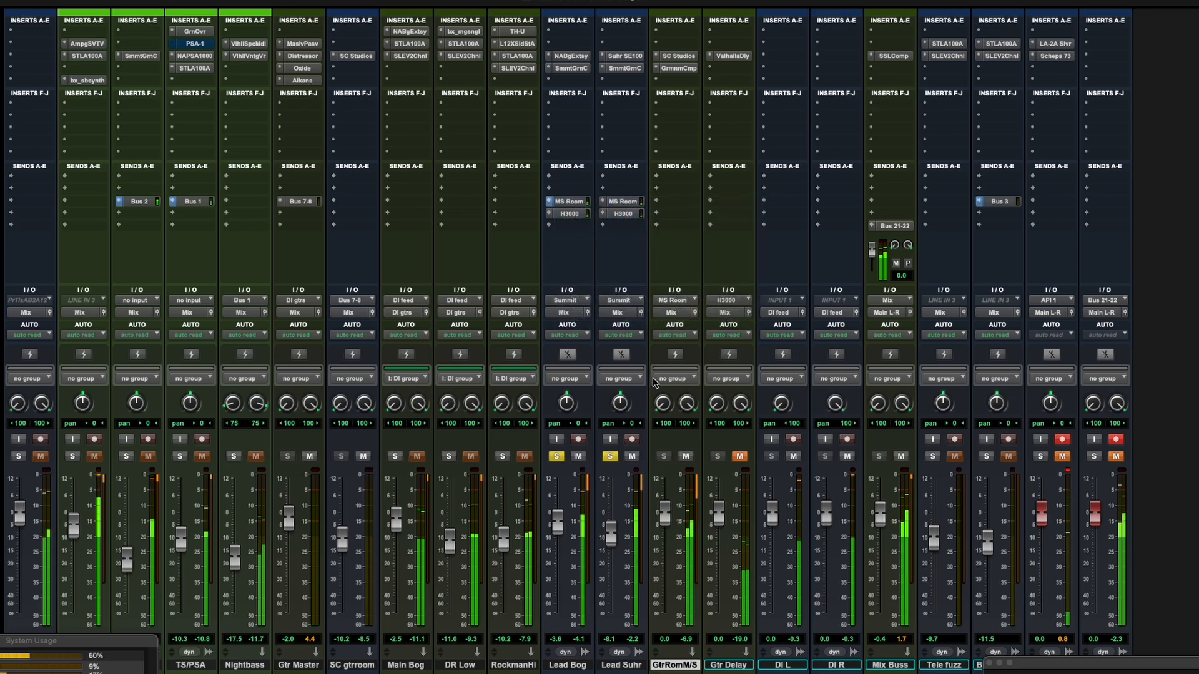
- Solo the Gtr Room M/S return and remove the solos from Lead Suhr and Lead Bog
left_click(664, 456)
left_click(610, 456)
left_click(556, 456)
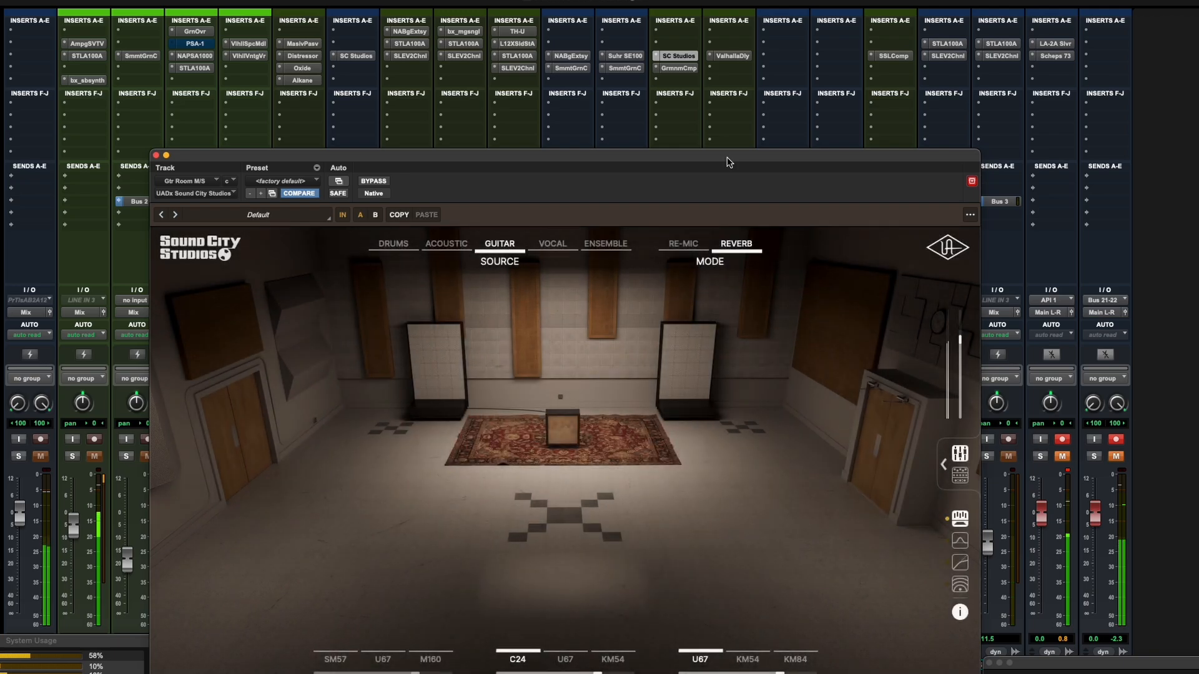
- Examine the Sound City Studios reverb on Gtr Room M/S, including its microphone mixer and master effects, and close it
left_click_drag(727, 158, 728, 110)
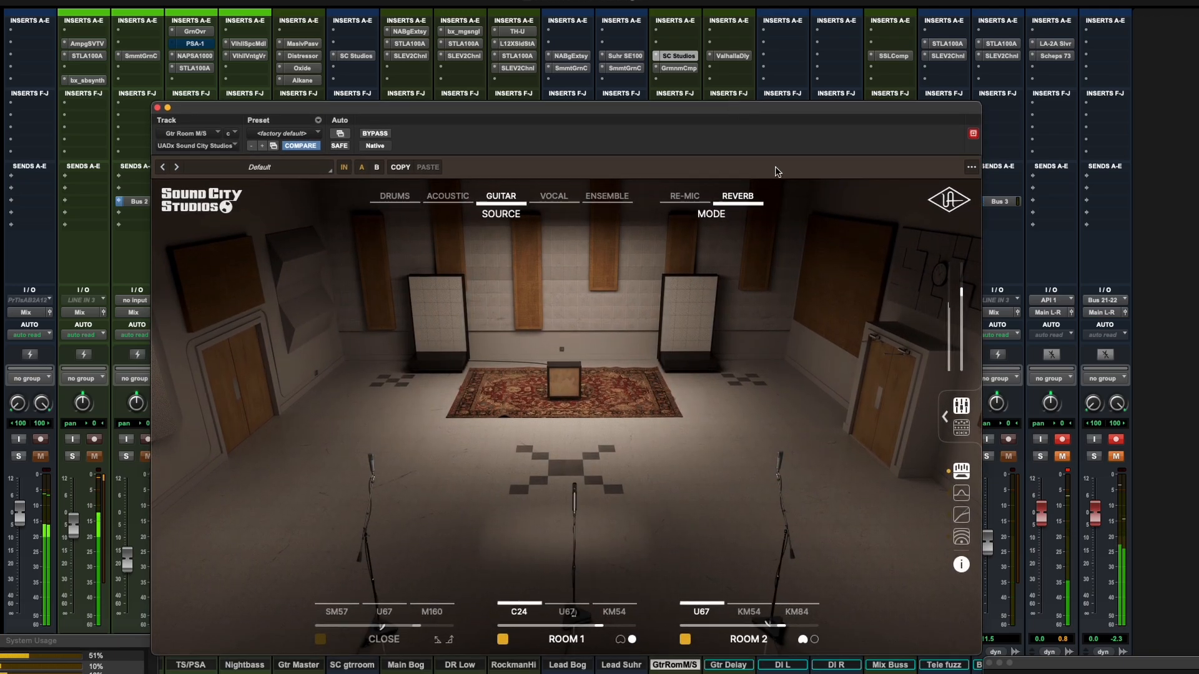
left_click(962, 407)
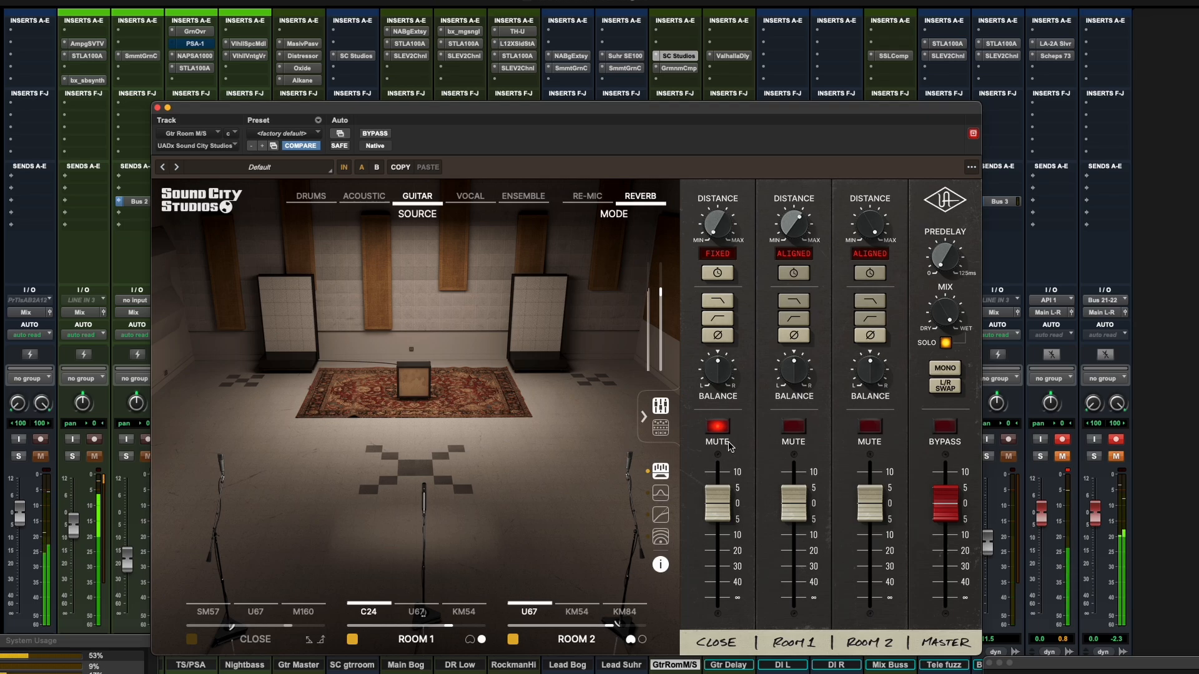
left_click(661, 428)
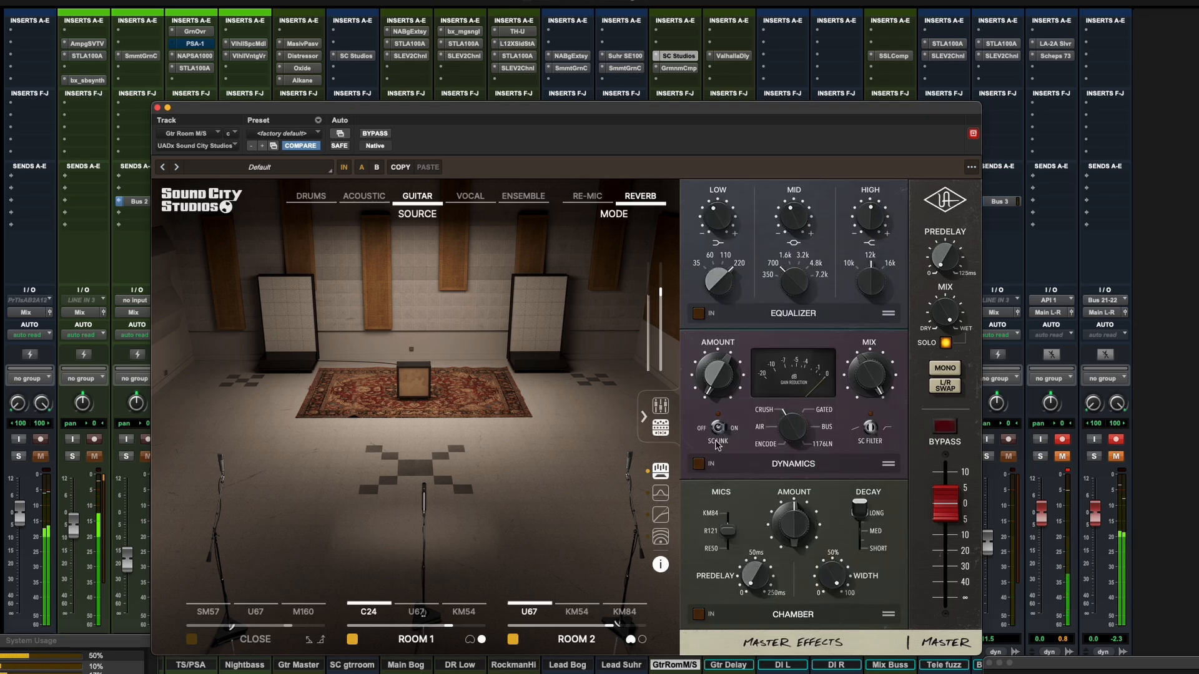
left_click(660, 407)
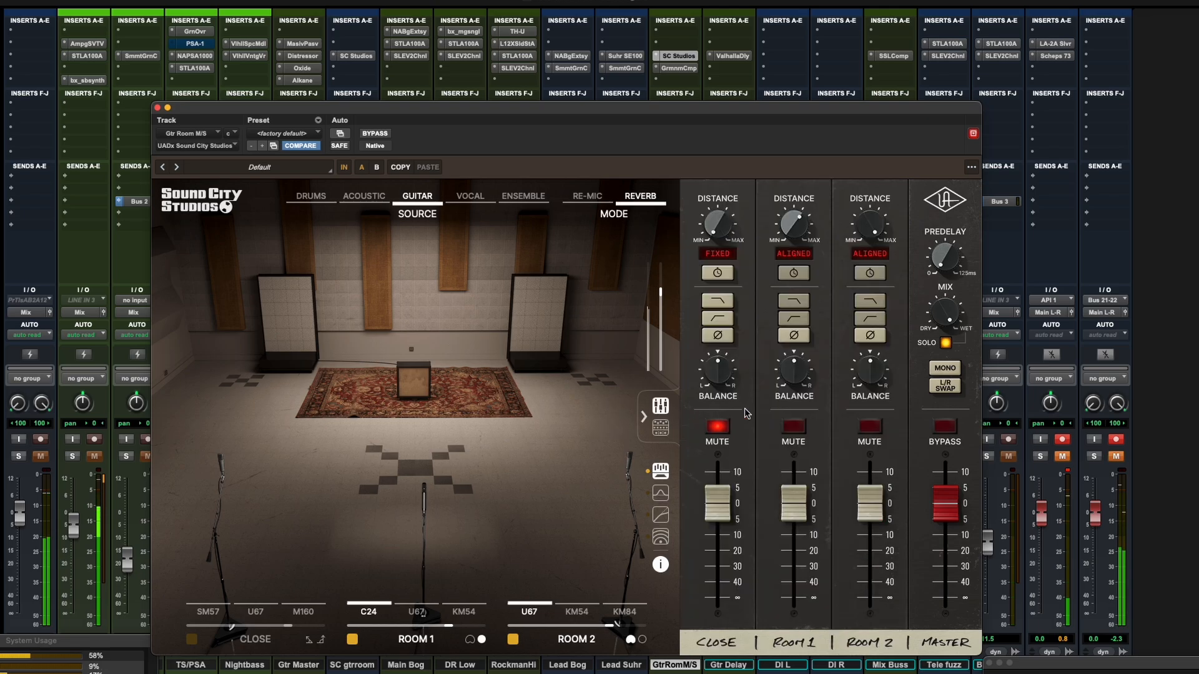
left_click(427, 199)
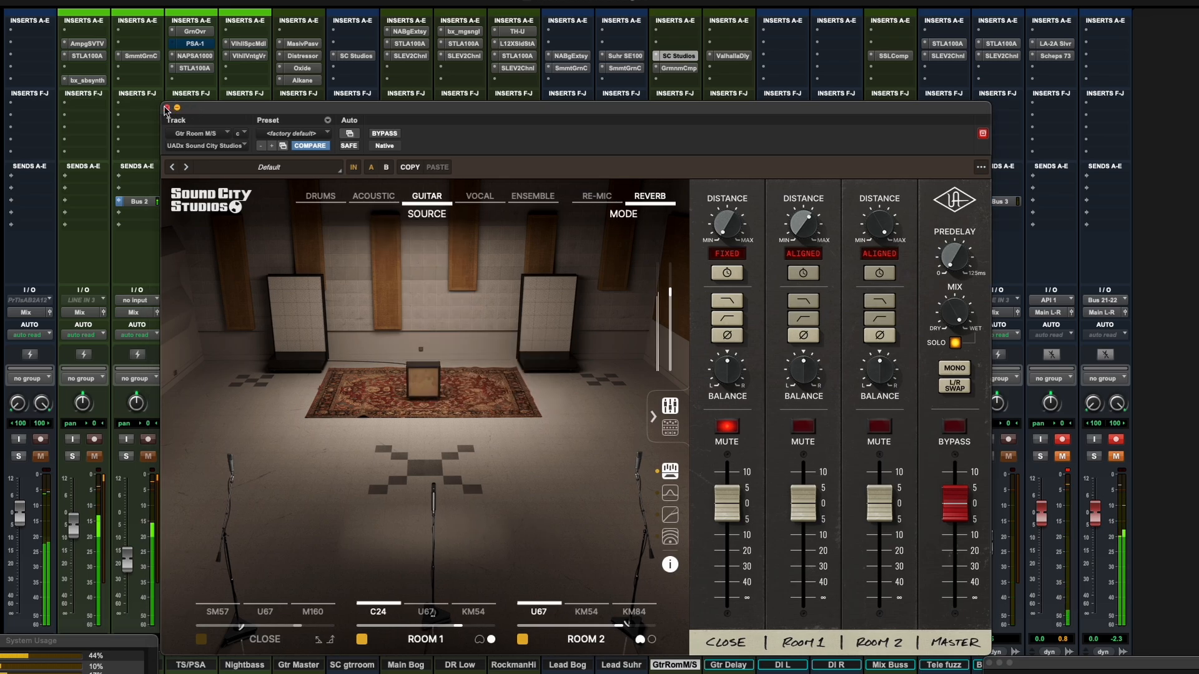
left_click(158, 108)
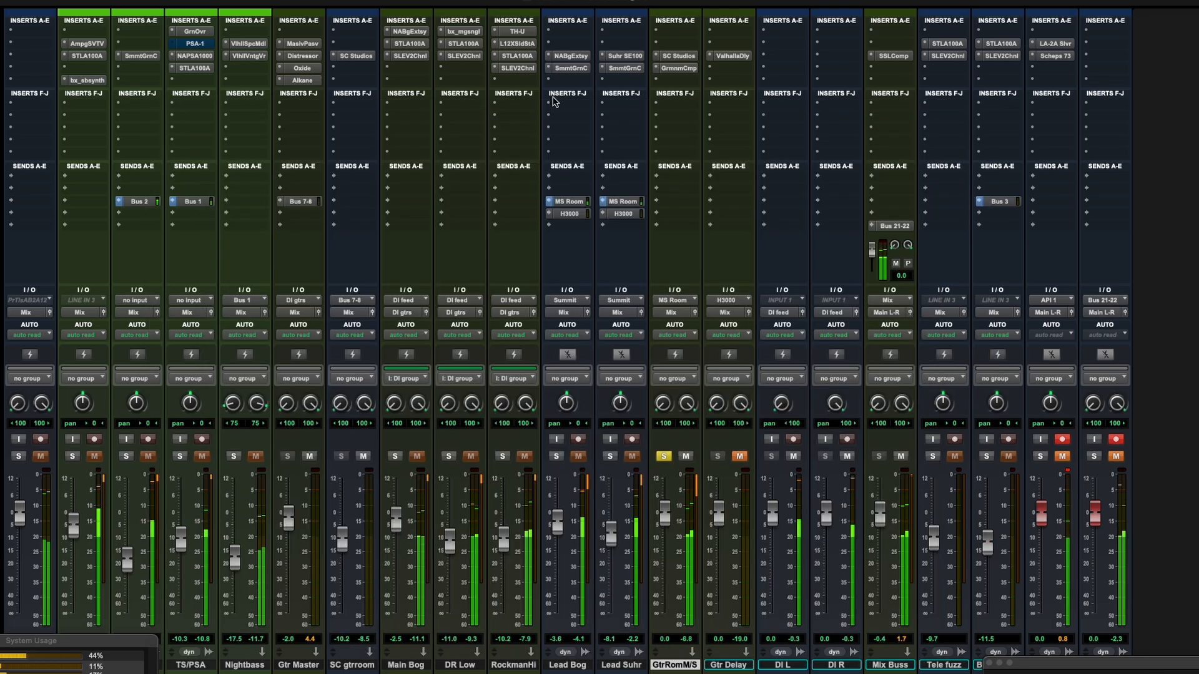
- Open the Chandler Germanium Compressor on Gtr Room M/S and compare its sound bypassed and active, leaving it active
left_click(679, 69)
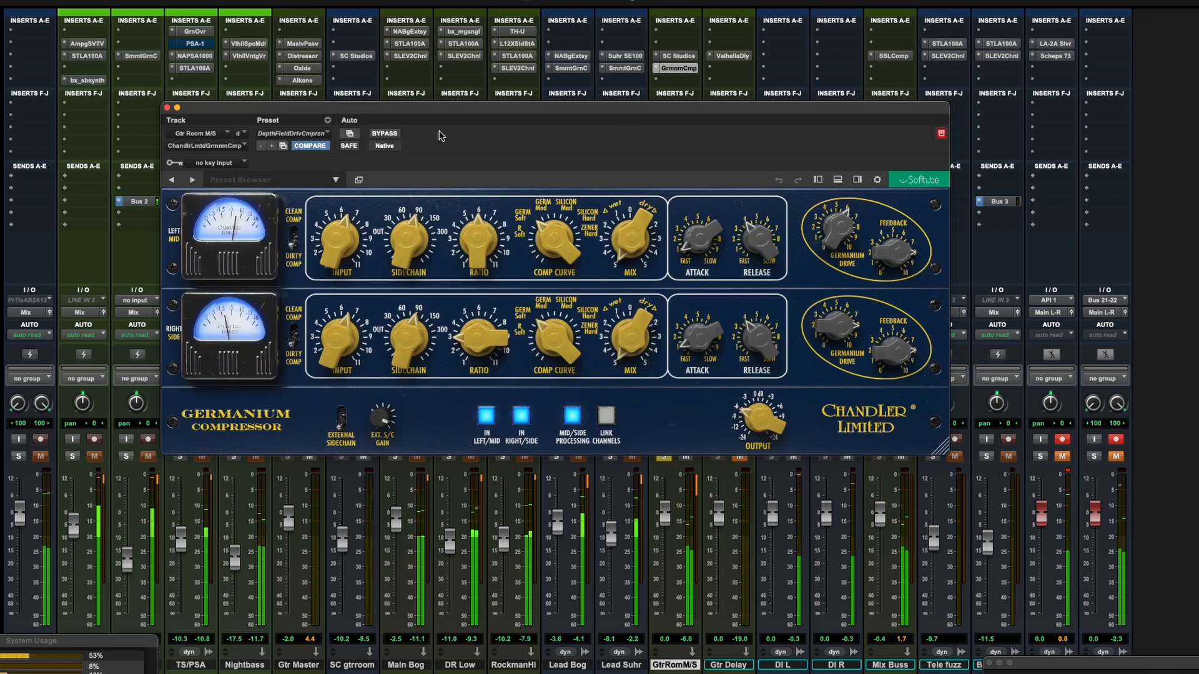
left_click_drag(442, 111, 470, 124)
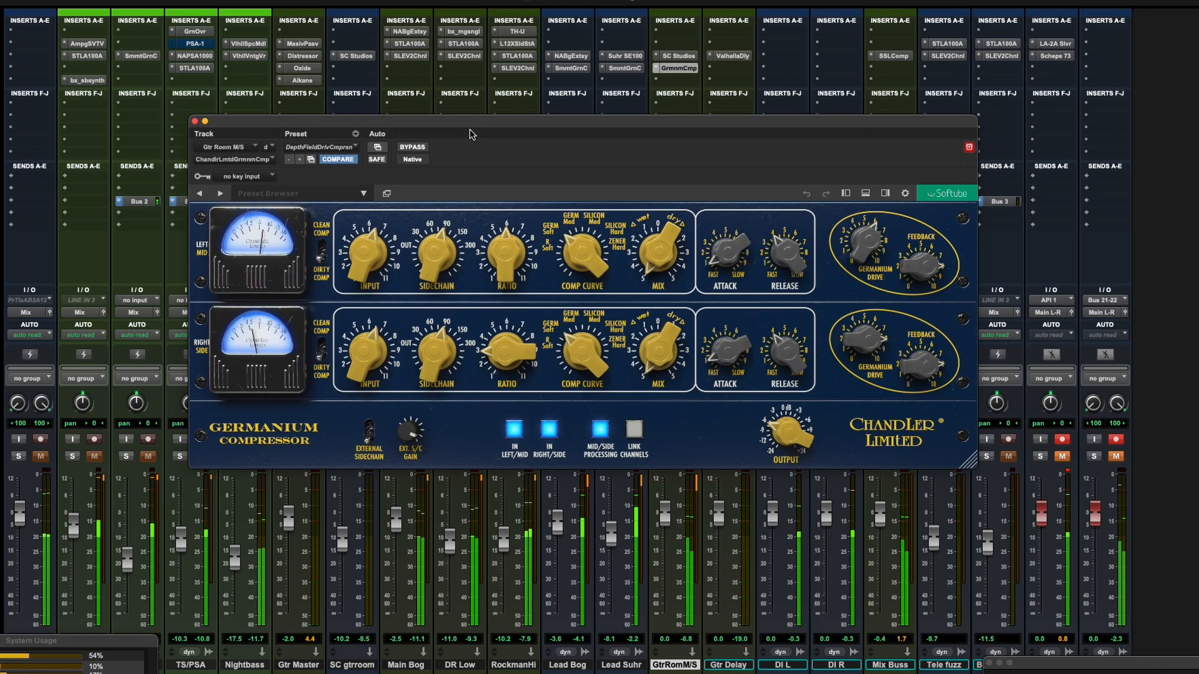
left_click(420, 150)
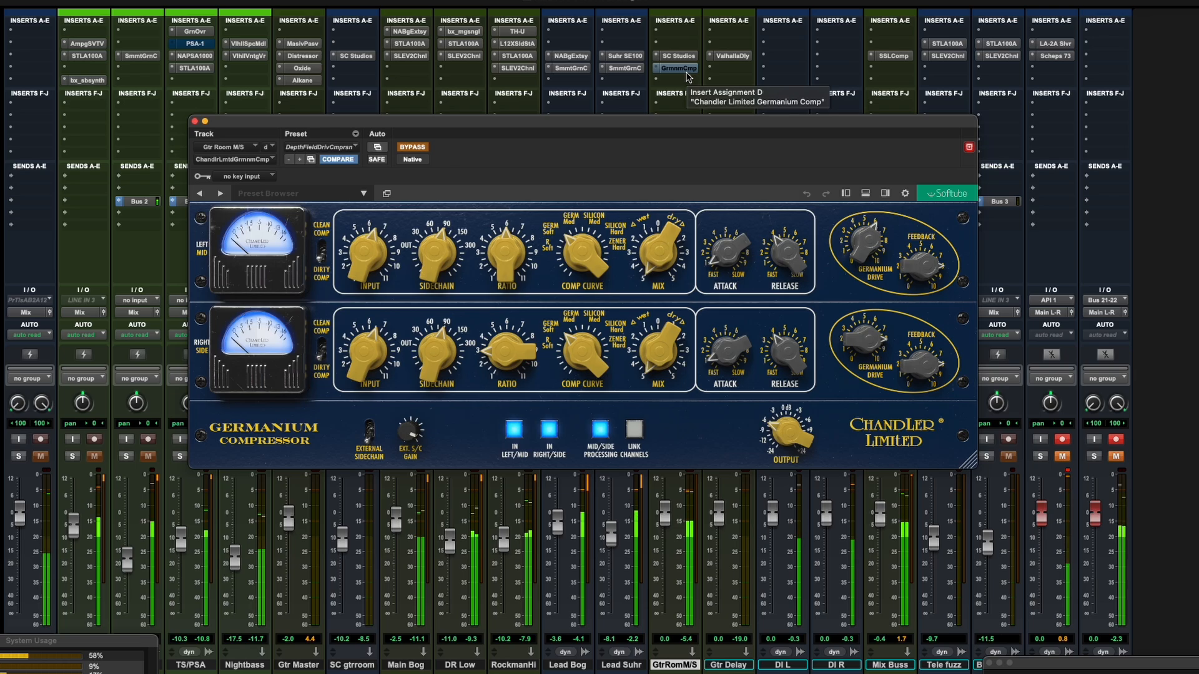
left_click(411, 149)
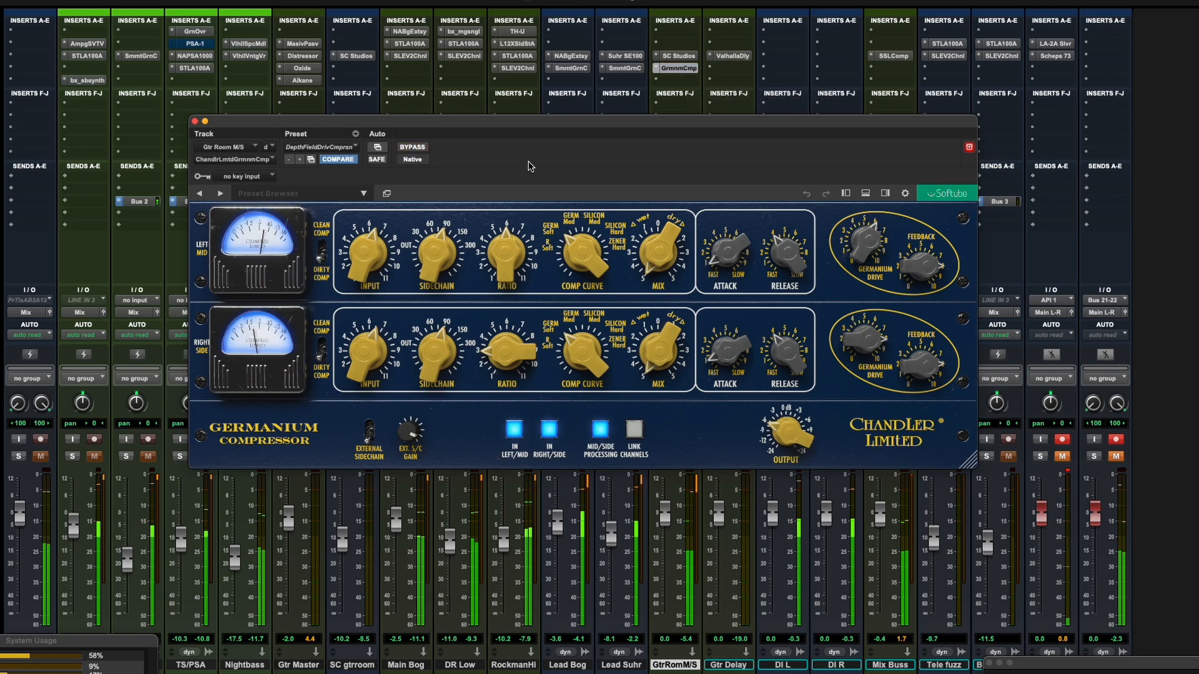
left_click(419, 150)
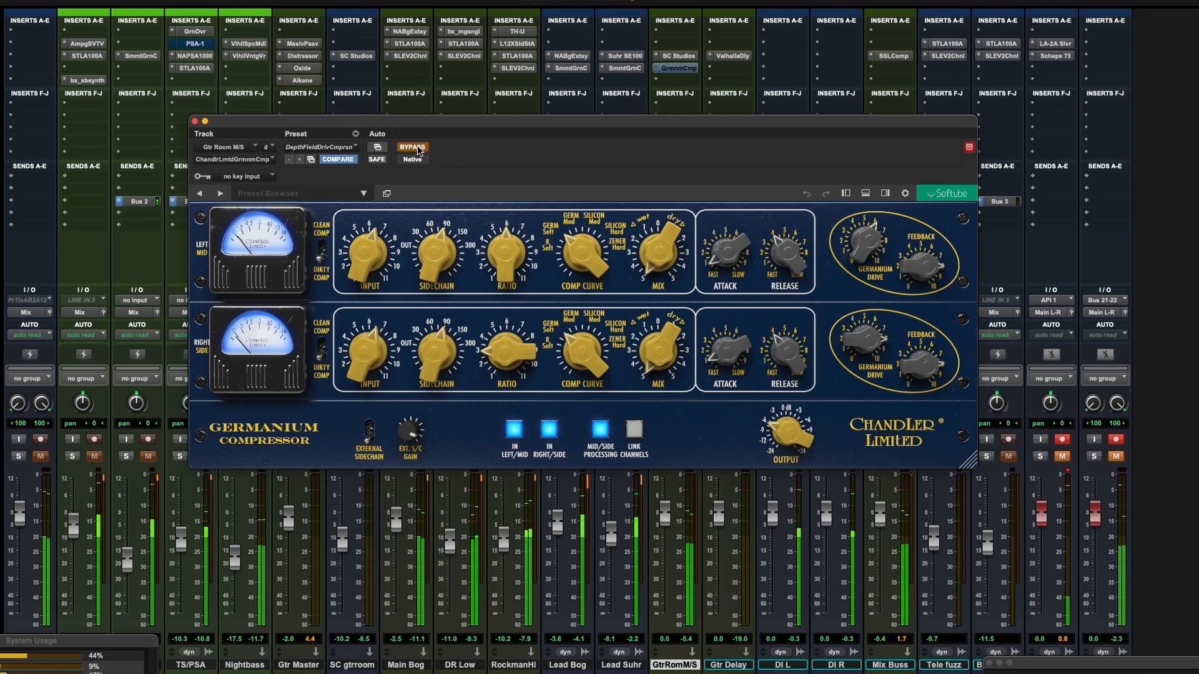
left_click(418, 149)
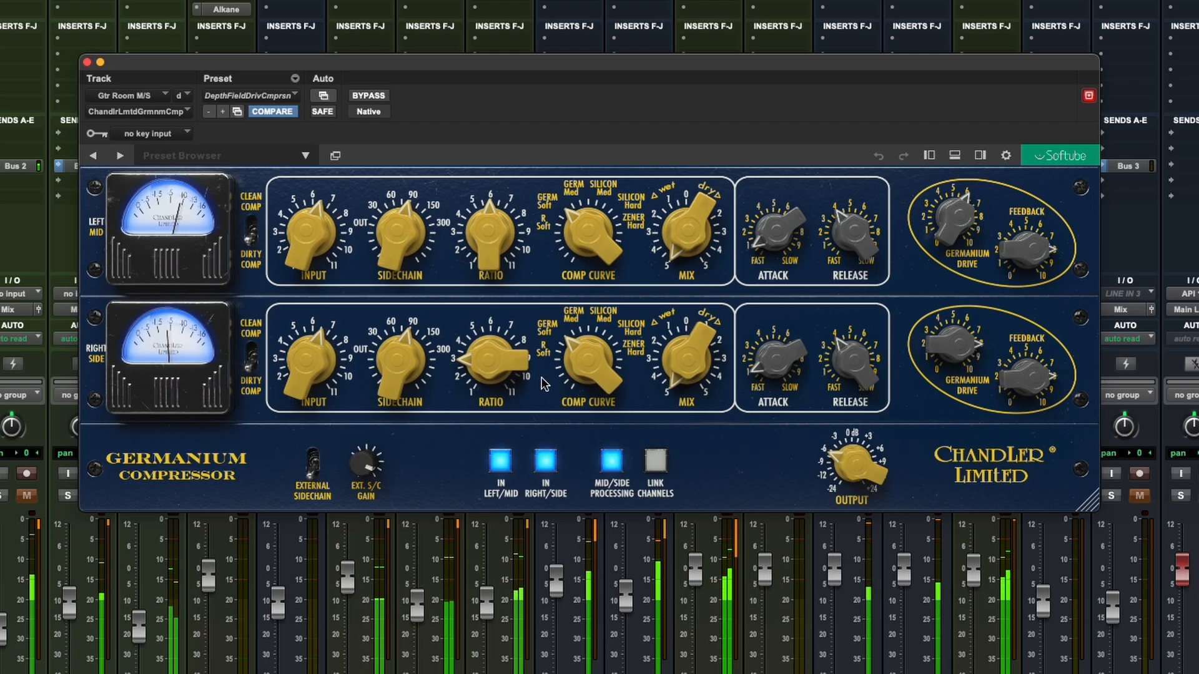
- Examine the mid and side Ratio settings and level meters on the Gtr Room M/S Germanium Compressor
mouse_move(492, 331)
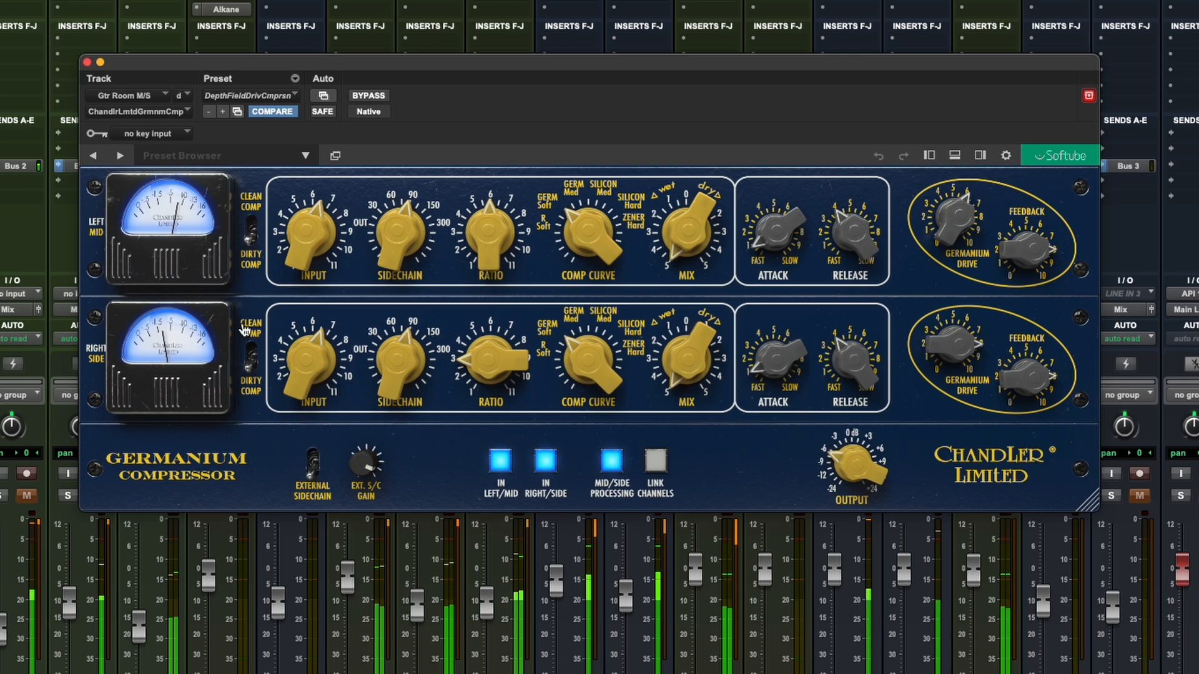
mouse_move(481, 386)
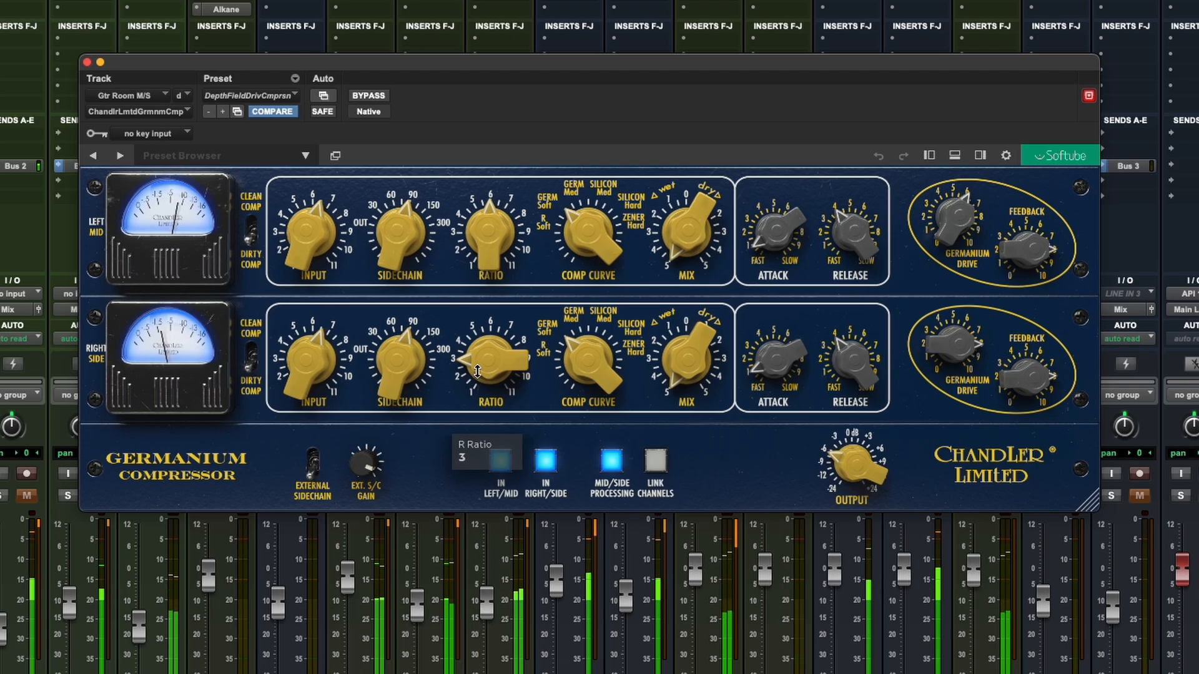
mouse_move(424, 374)
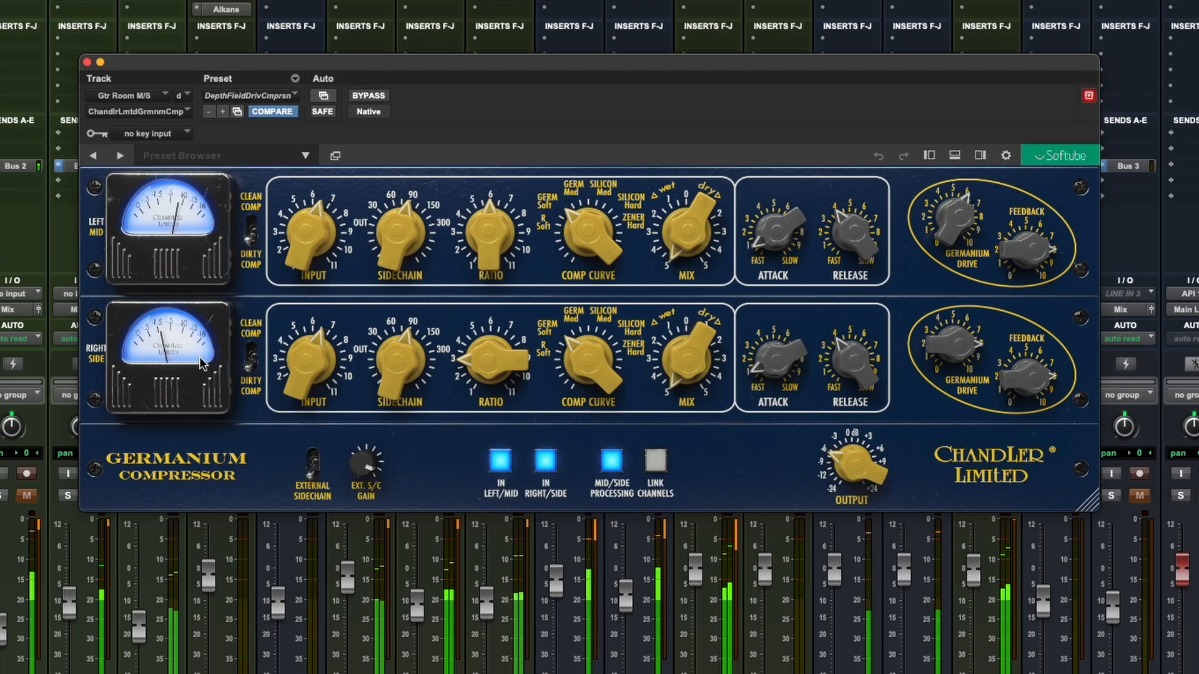
mouse_move(700, 408)
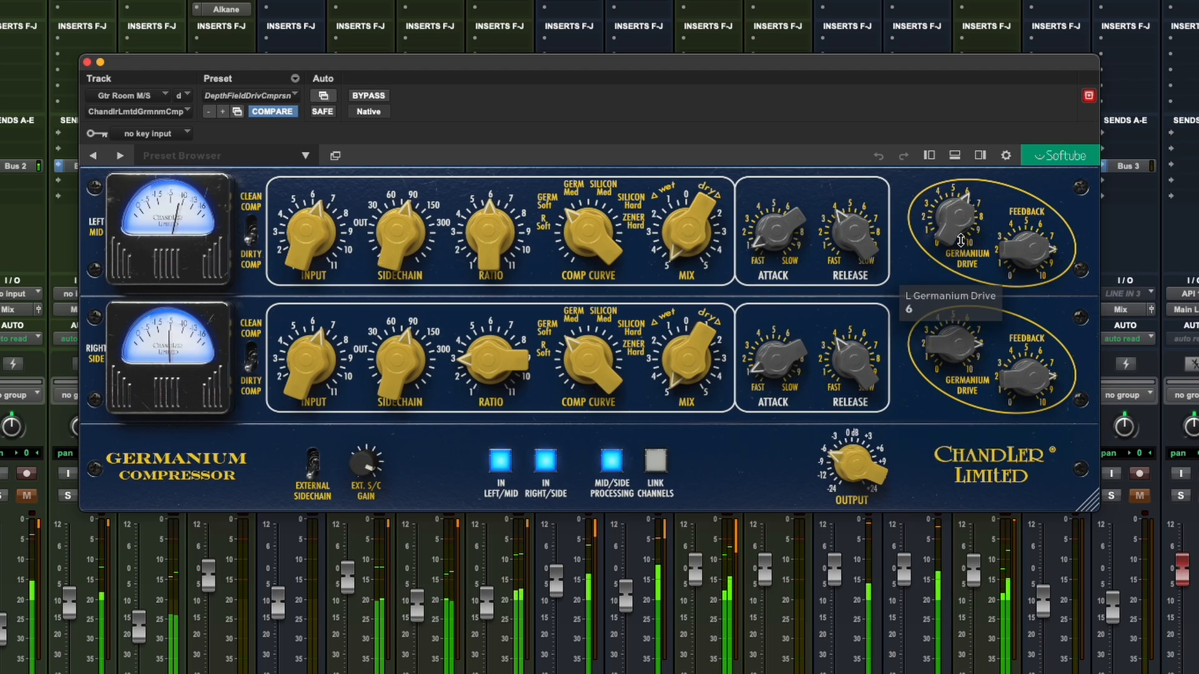
- Audition the mid Germanium Drive at 1 and a lower side drive, restore both knobs, and close the compressor
left_click_drag(955, 237, 955, 320)
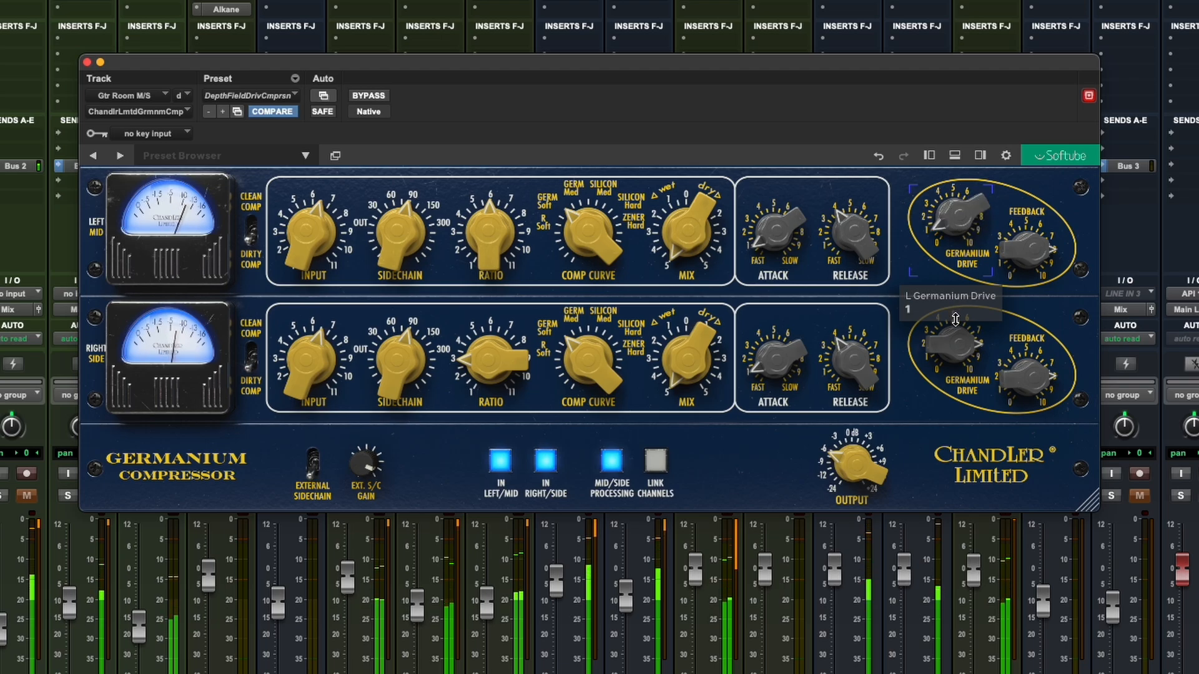
left_click_drag(955, 320, 955, 241)
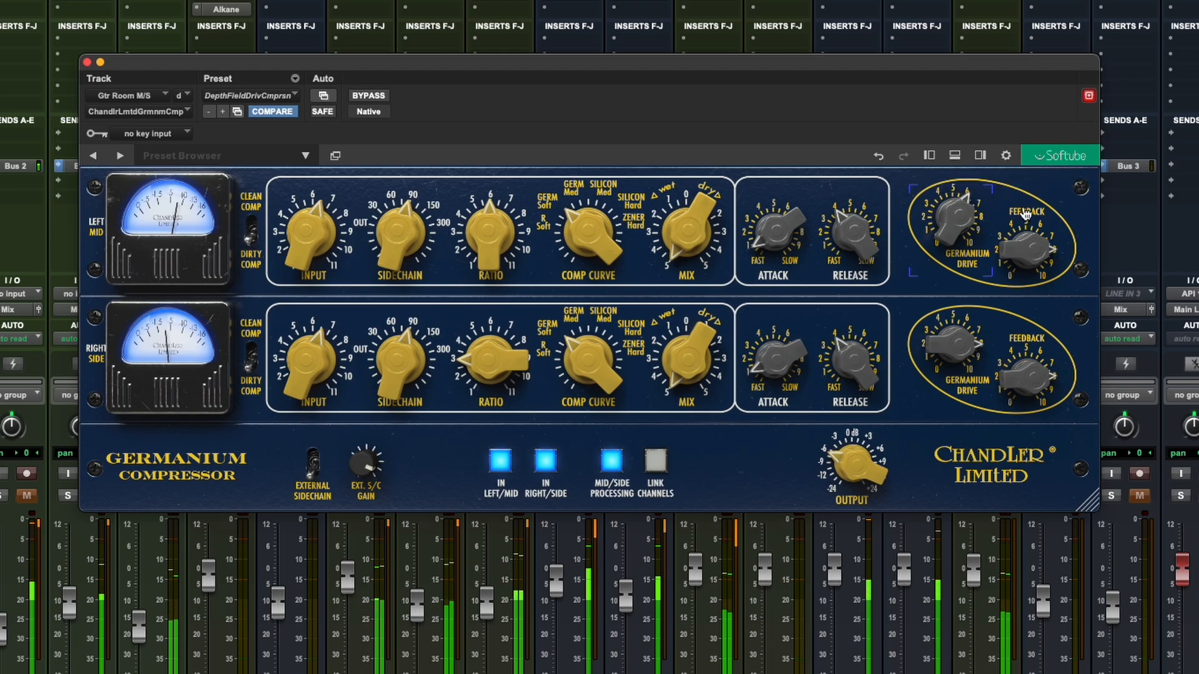
mouse_move(943, 329)
left_click_drag(941, 350, 952, 446)
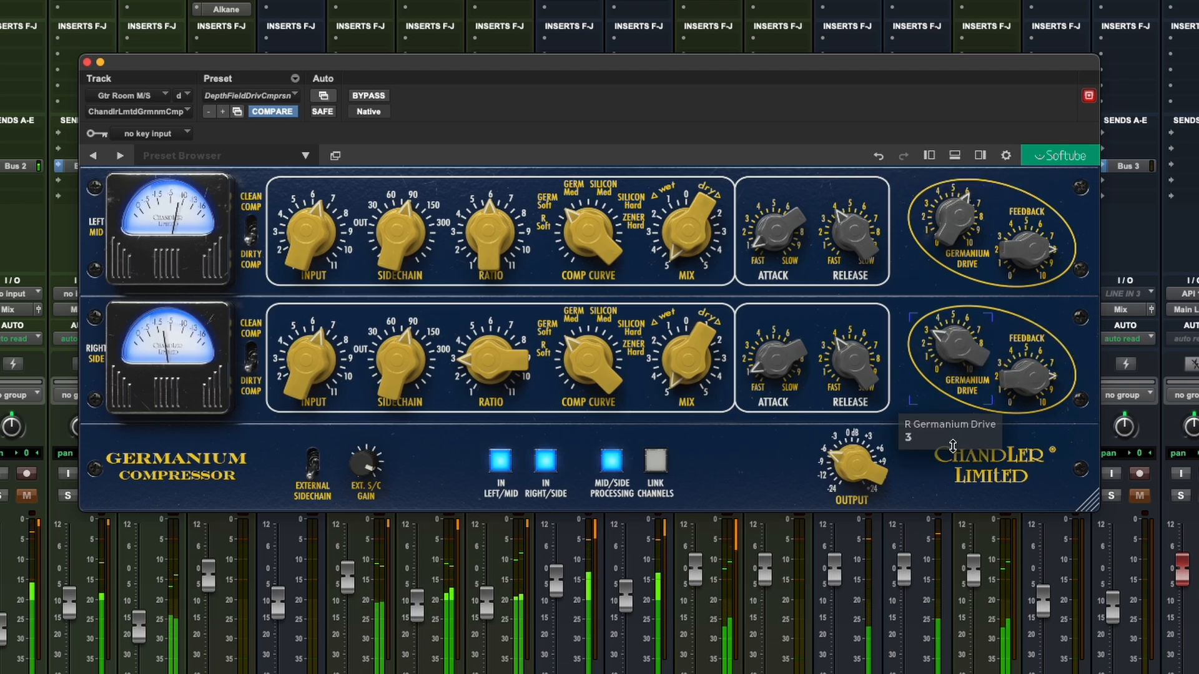
mouse_move(956, 253)
left_mouse_down()
mouse_move(947, 178)
mouse_move(948, 231)
left_mouse_up()
left_click_drag(965, 340, 962, 254)
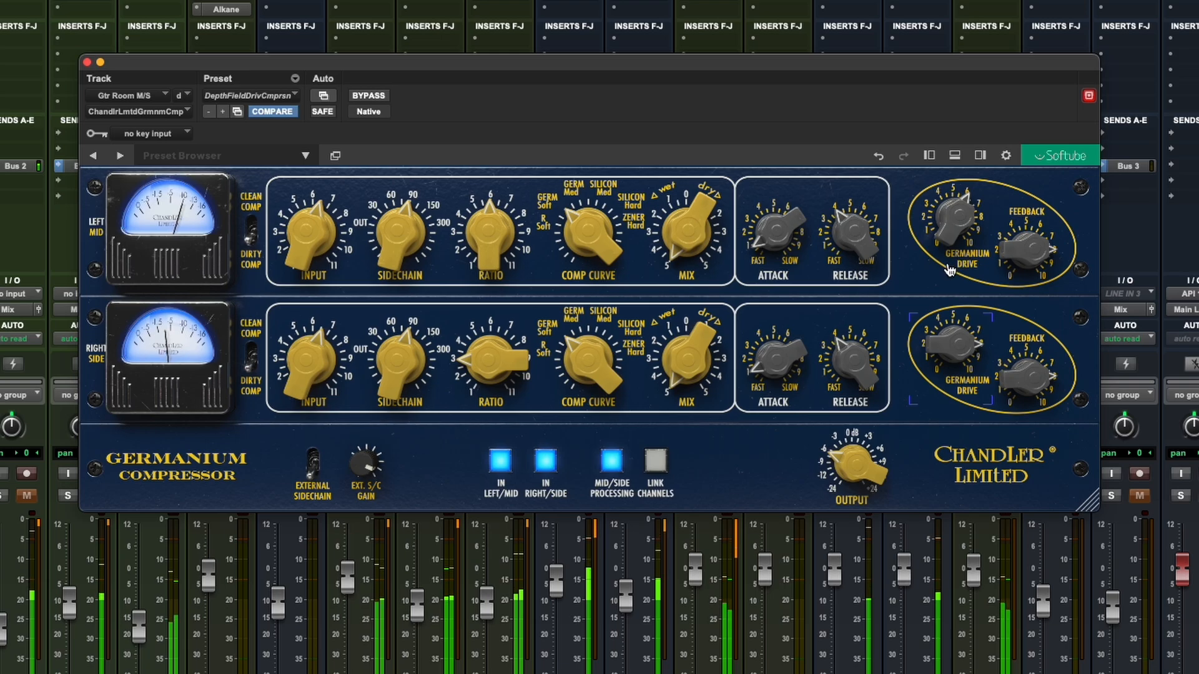
mouse_move(942, 261)
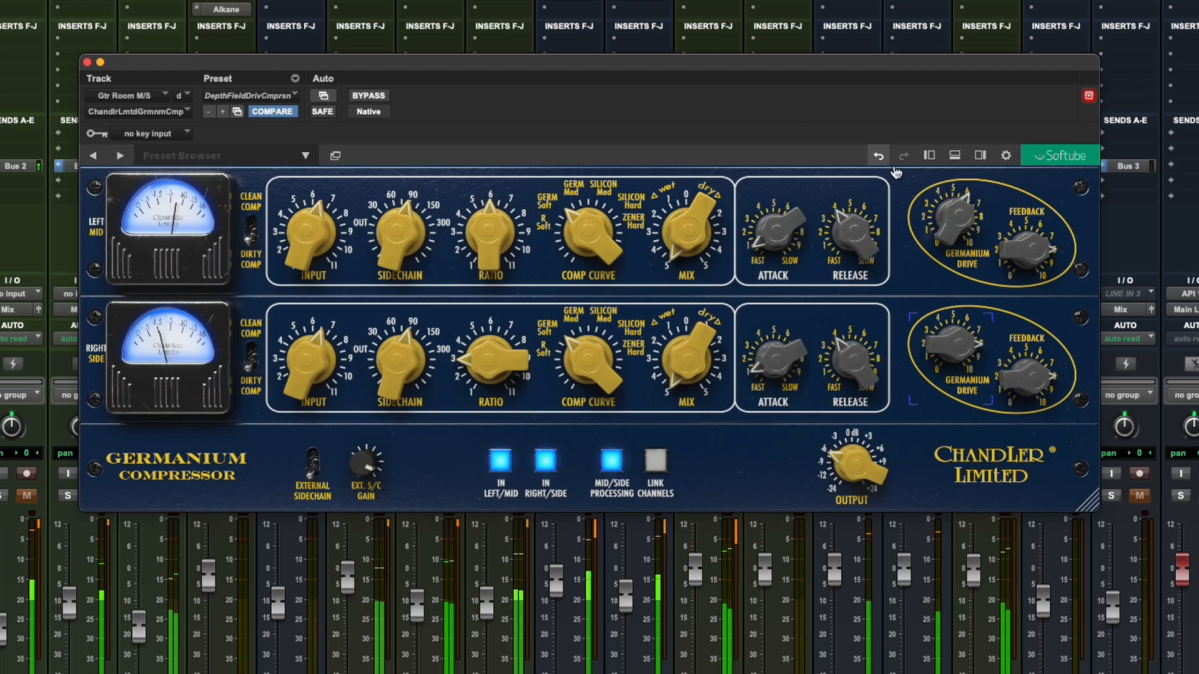
mouse_move(545, 260)
mouse_move(704, 257)
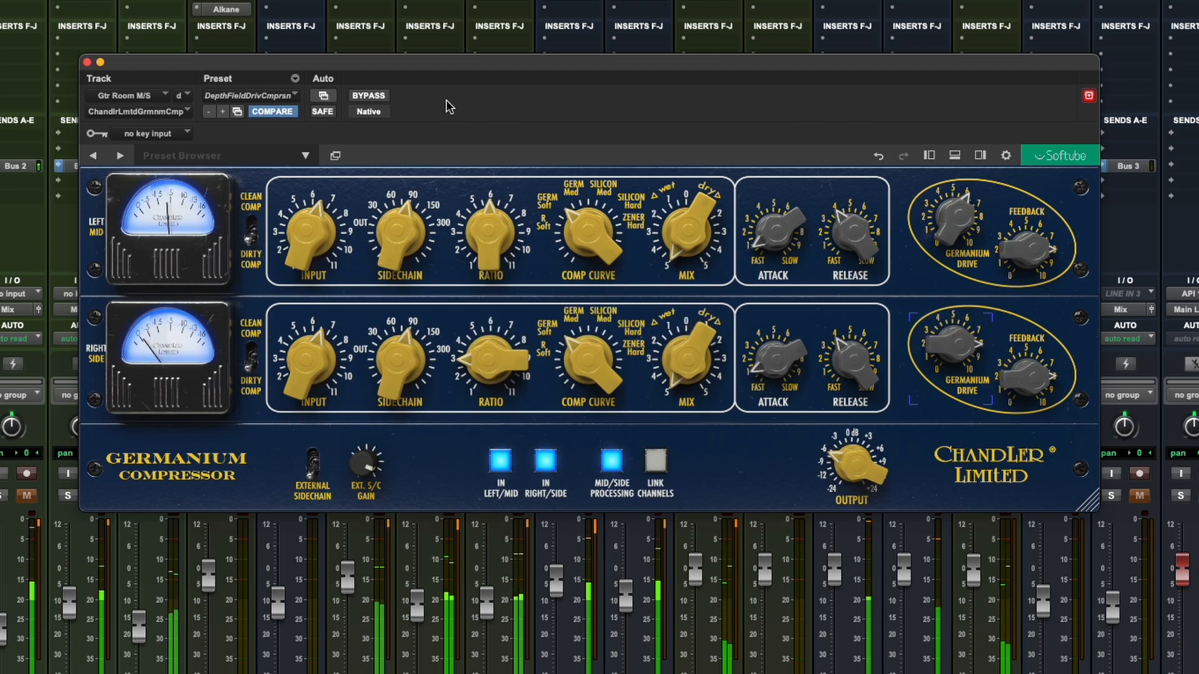
left_click(86, 62)
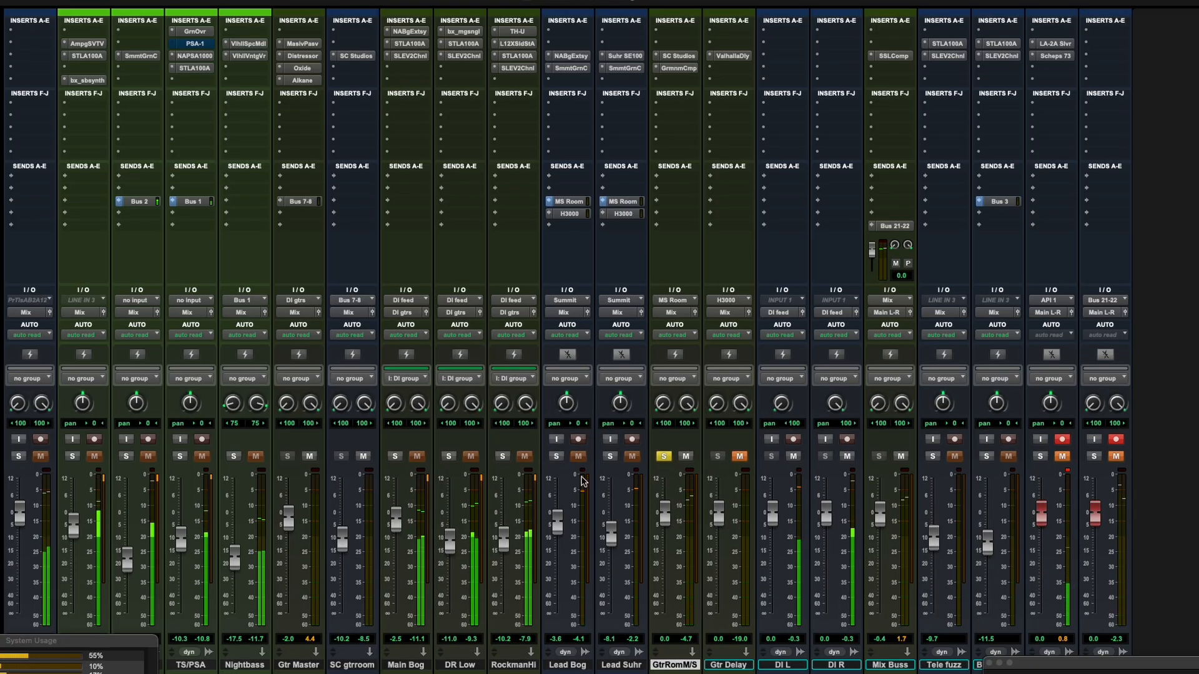
- Solo Lead Bog and Lead Suhr and set their MS Room sends back to post-fader
left_click(556, 456)
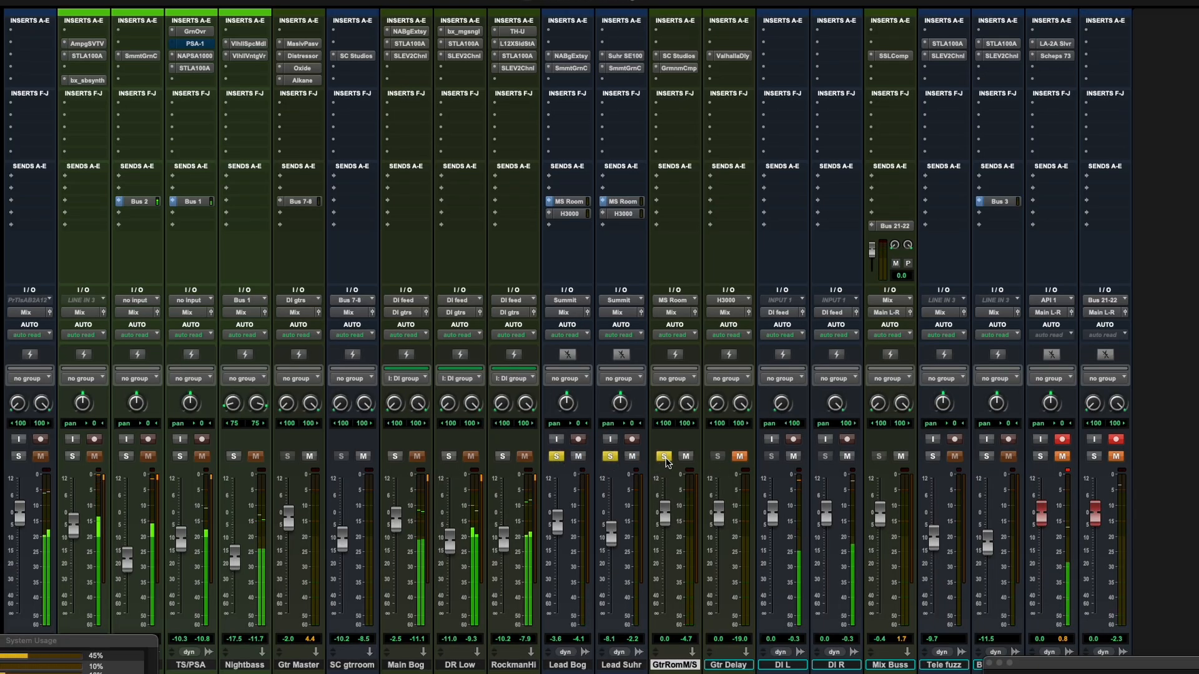
right_click(573, 202)
left_click(583, 217)
right_click(625, 204)
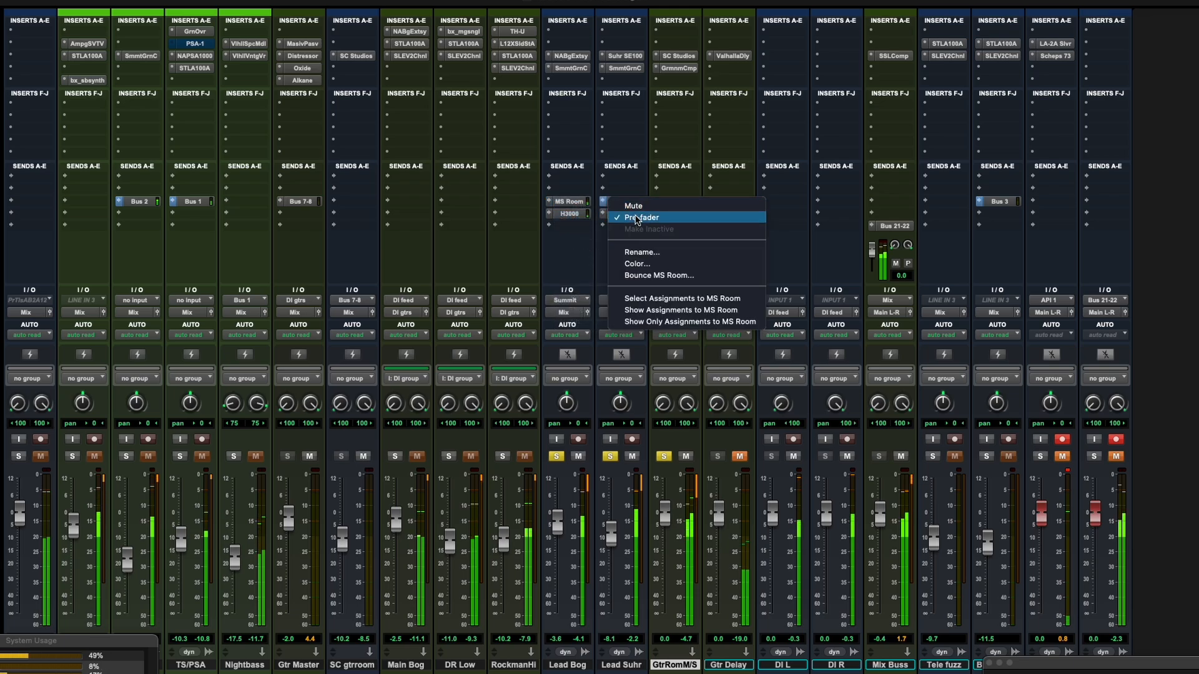
left_click(640, 218)
- Remove the solo from Gtr Room M/S and compare the leads with that return muted and active, leaving it active
left_click(666, 458)
left_click(685, 457)
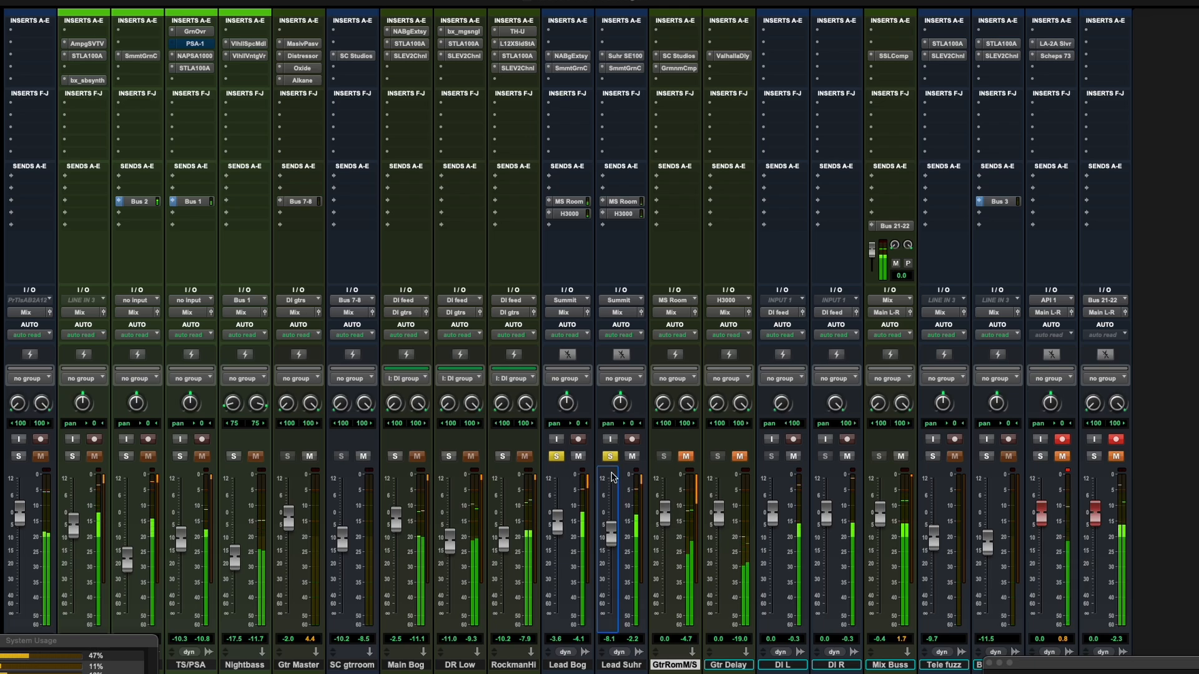
left_click(686, 456)
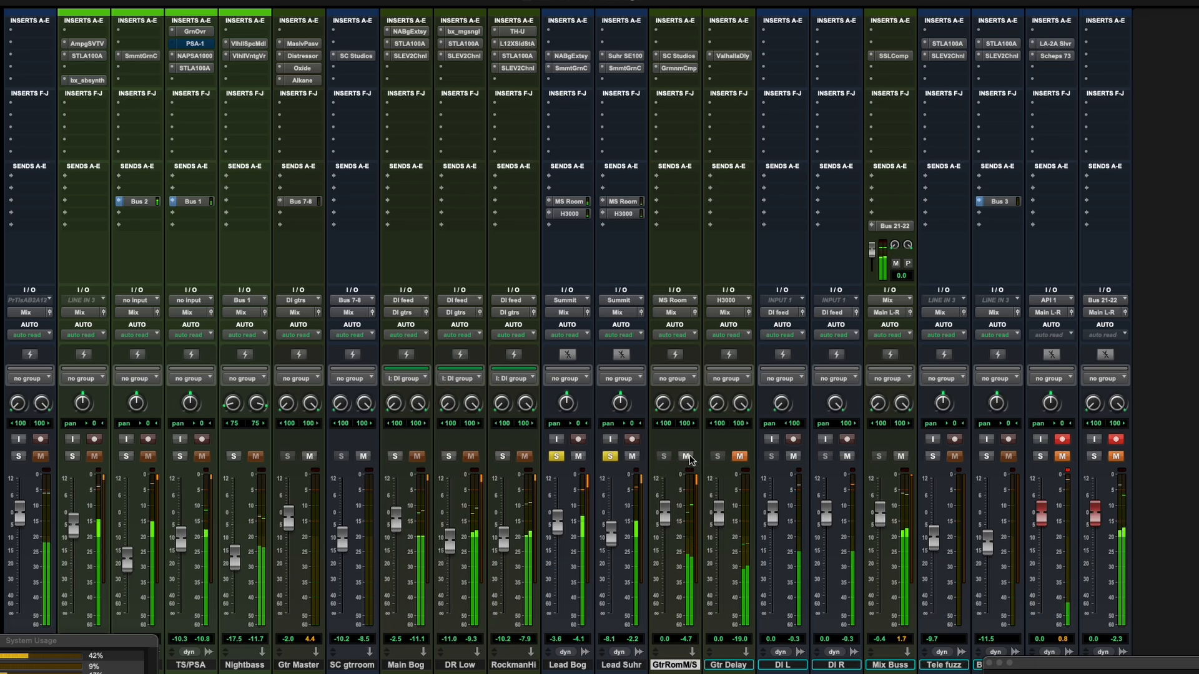
left_click(688, 457)
left_click(688, 458)
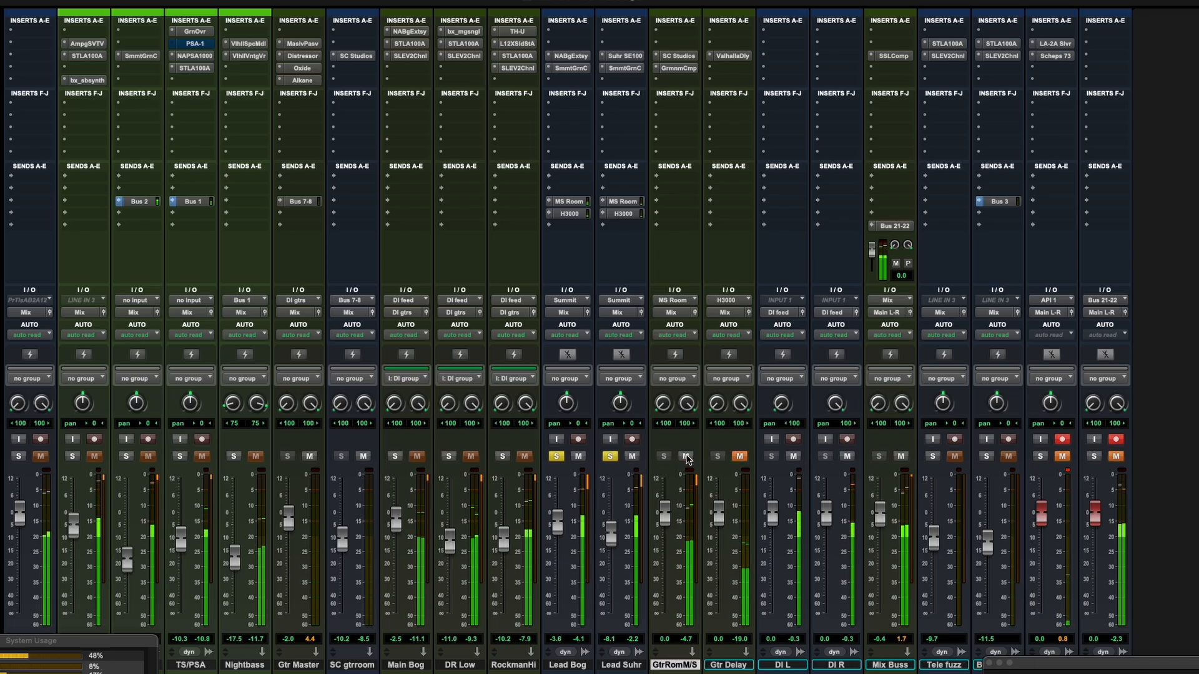
- Unmute the Gtr Delay return and mute Gtr Room M/S to hear the leads with only the delay
left_click(738, 458)
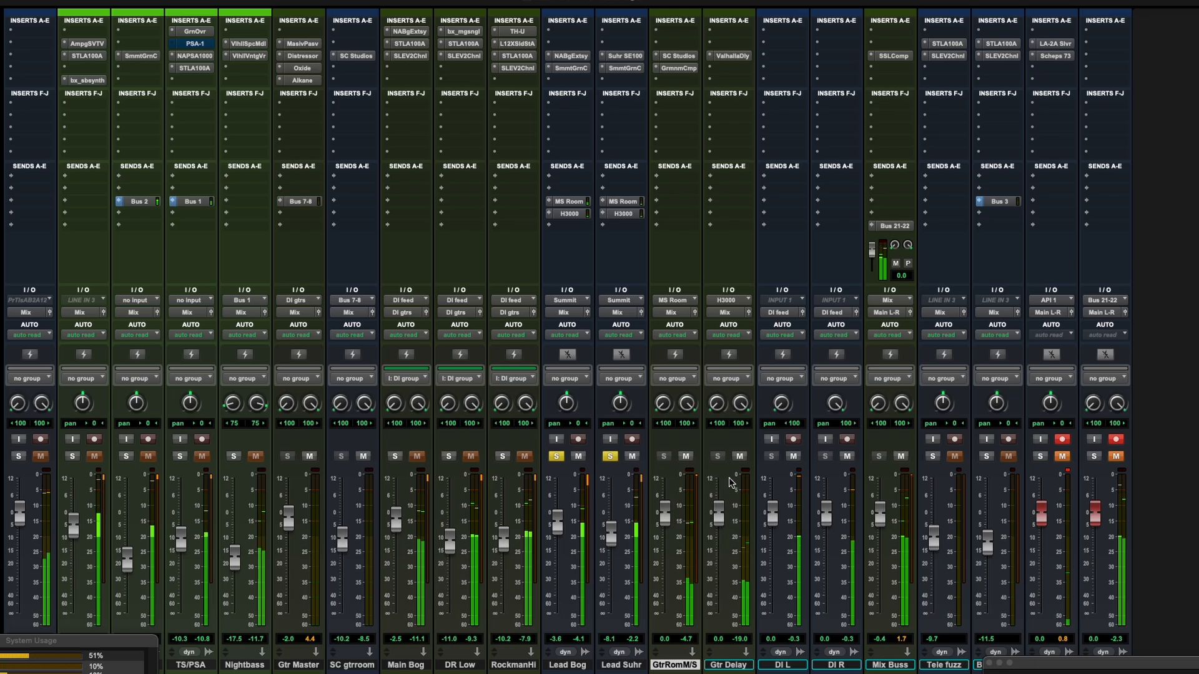
left_click(686, 456)
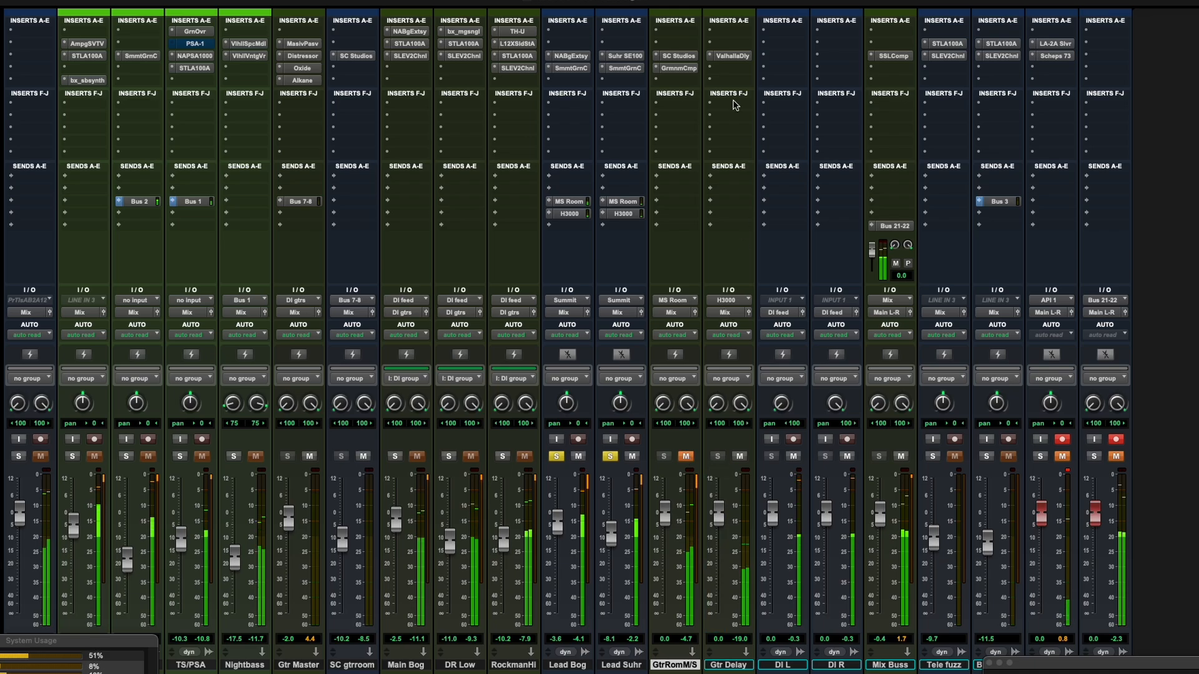
- Examine the ValhallaDelay settings on Gtr Delay, close the plug-in, and compare the leads with the delay return muted and active
left_click(732, 57)
left_click_drag(620, 124, 708, 128)
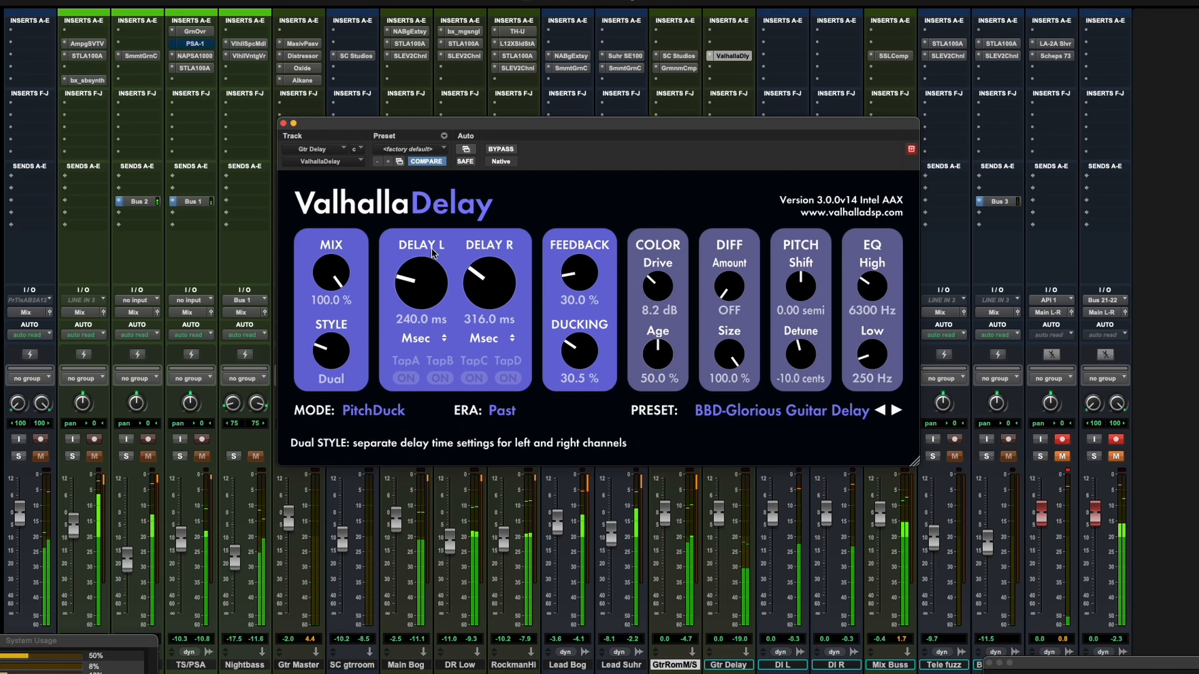
left_click(282, 123)
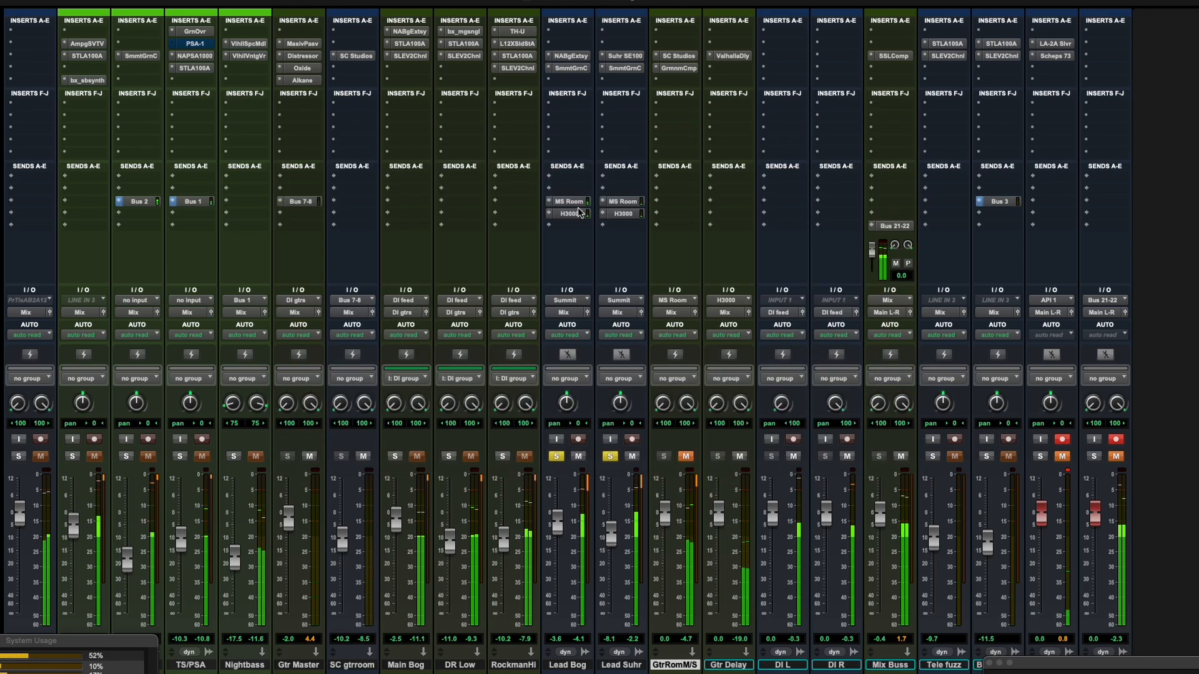
left_click(739, 456)
left_click(739, 456)
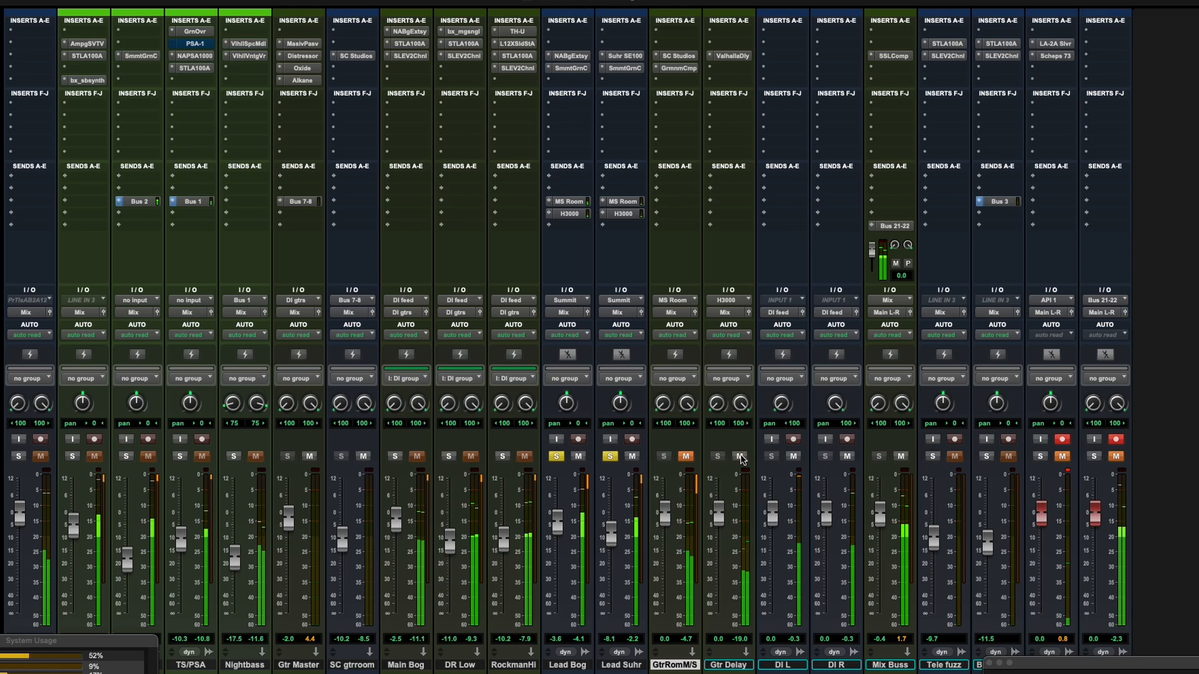
- With Gtr Delay muted, unmute Gtr Room M/S and compare the leads with and without the room, leaving it active
left_click(685, 457)
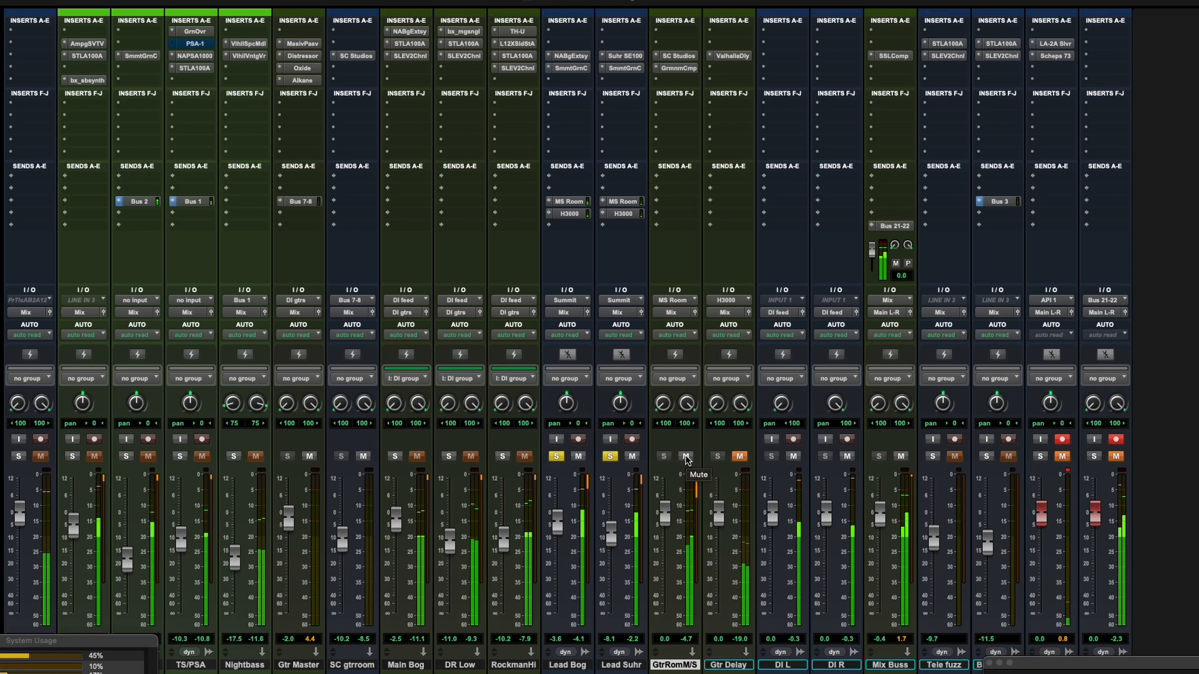
left_click(686, 457)
left_click(686, 457)
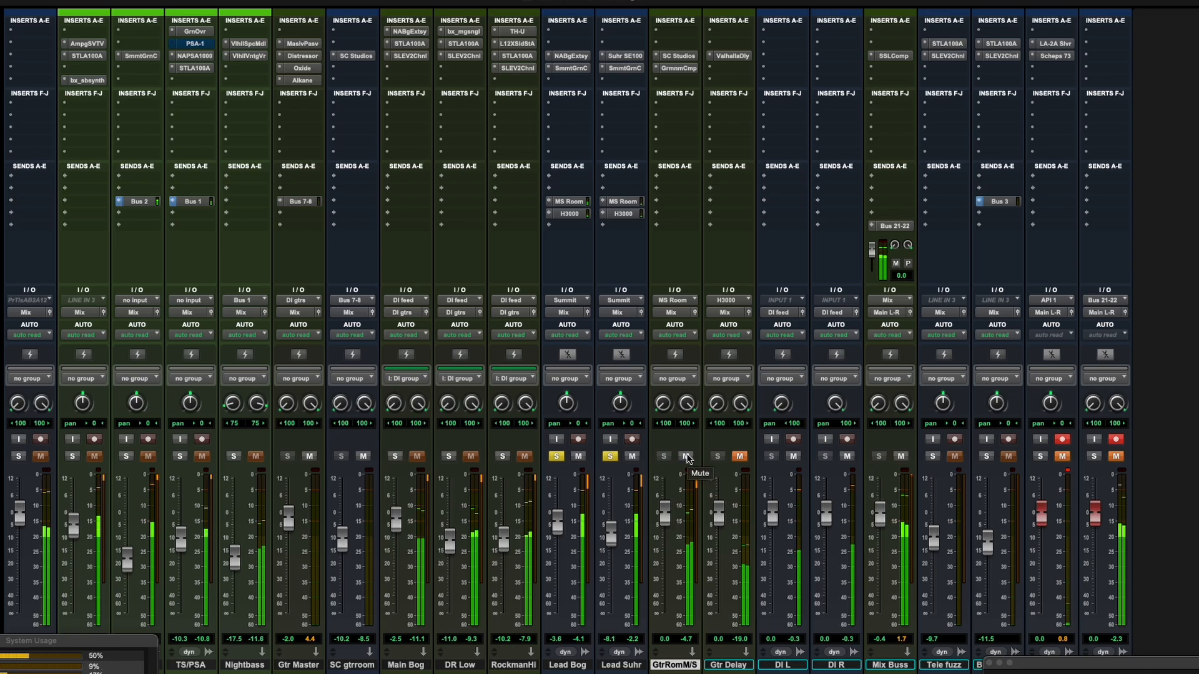
left_click(686, 457)
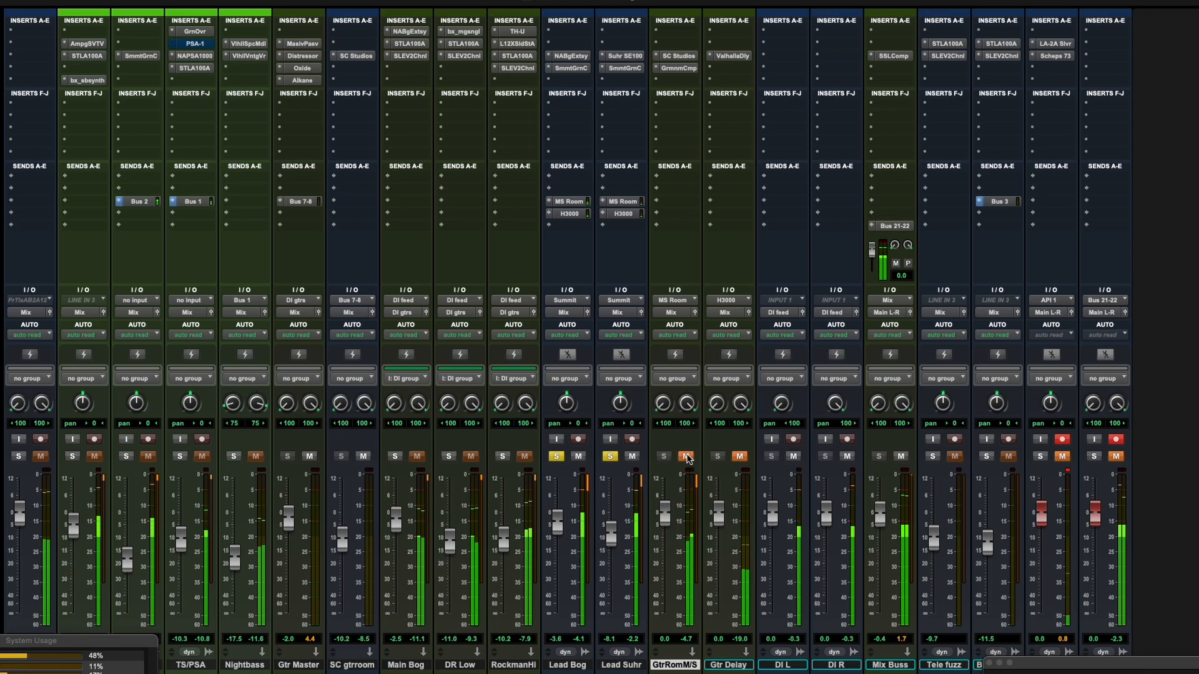
left_click(686, 457)
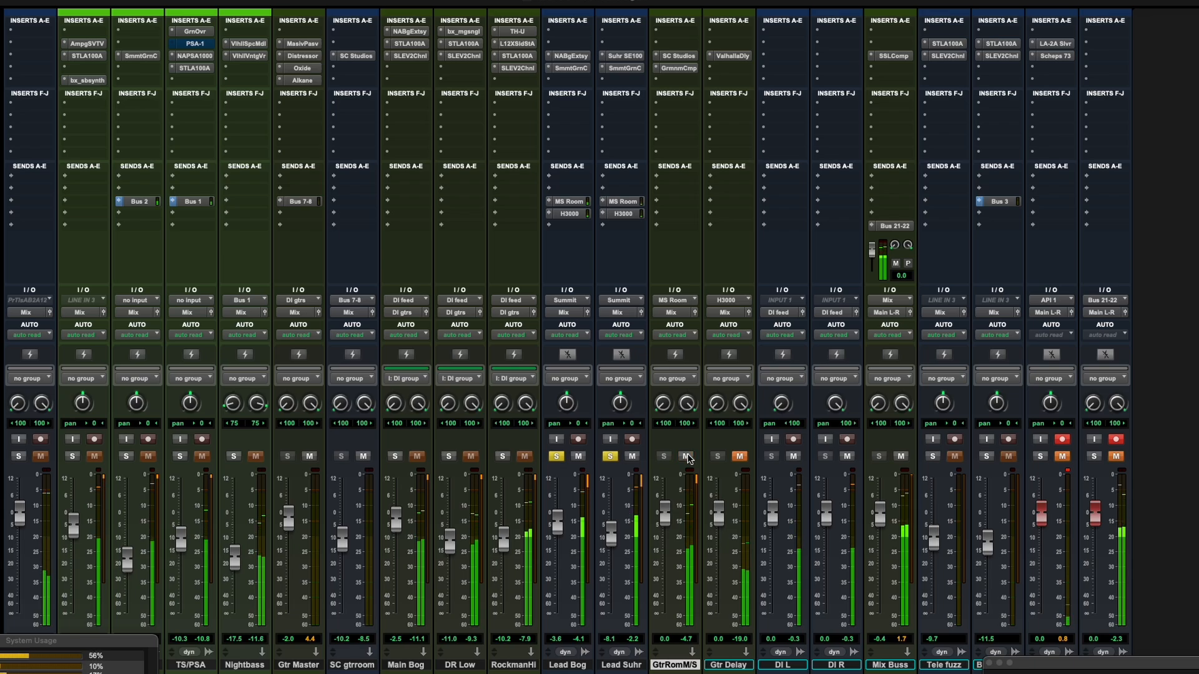
- Remove the solos from Lead Suhr and Lead Bog and unmute the Gtr Delay return
left_click(610, 457)
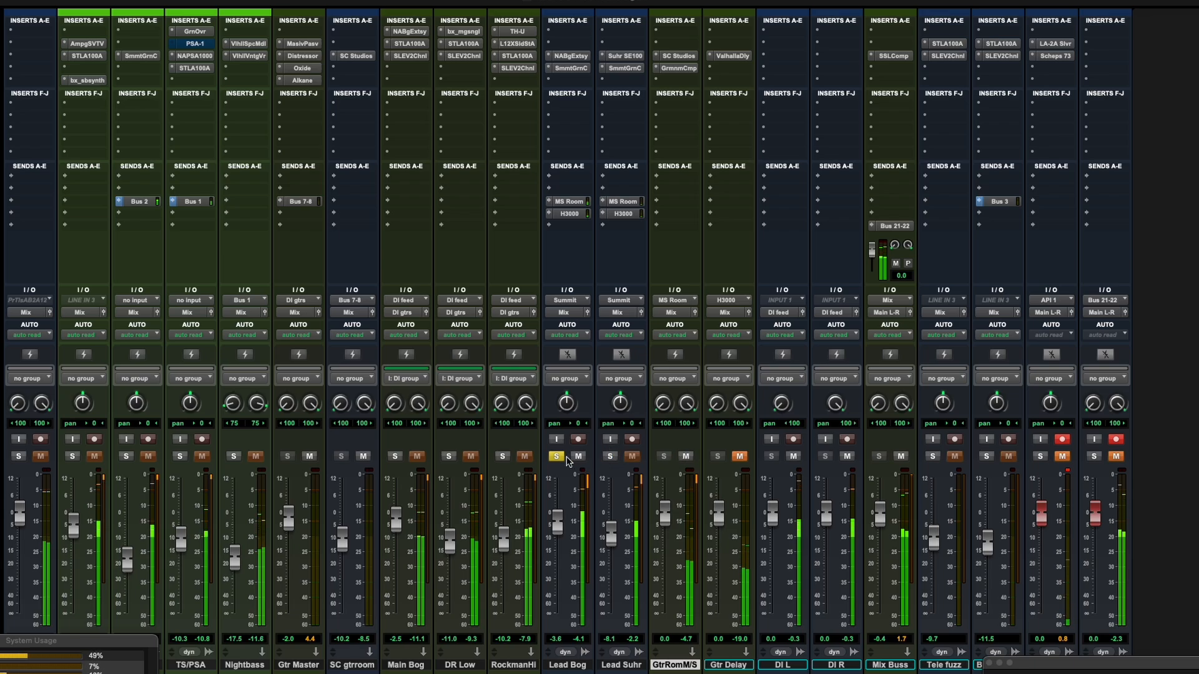
left_click(555, 456)
left_click(739, 456)
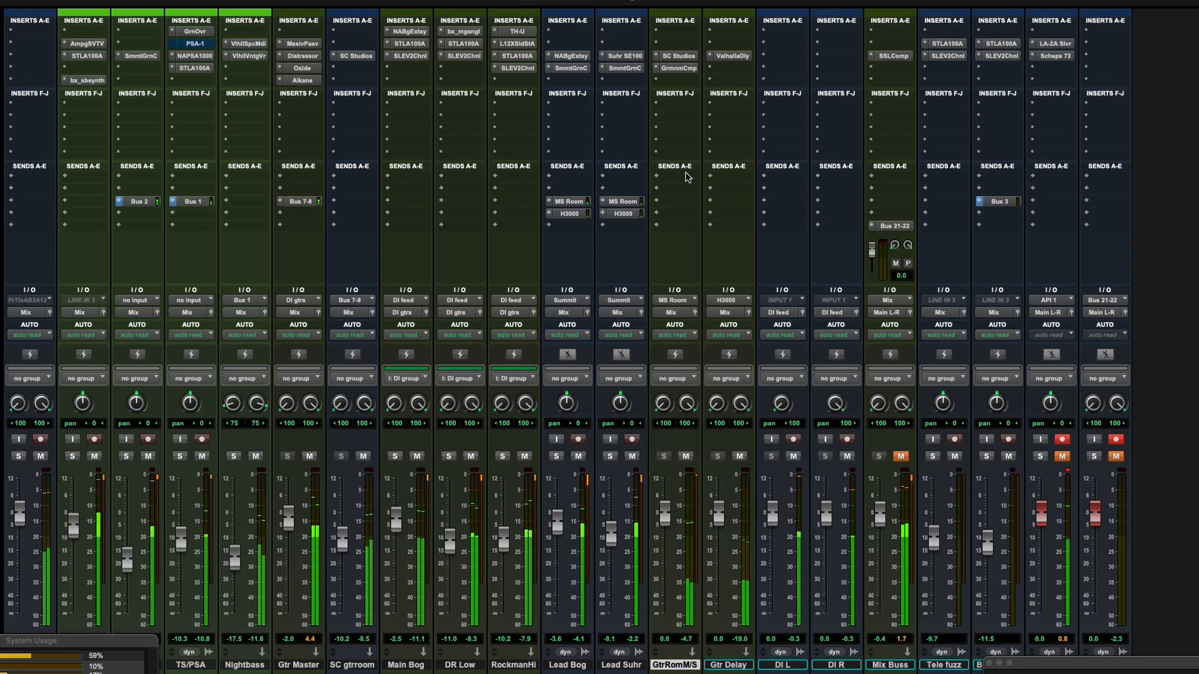
- Review the Sound City Studios reverb and the Germanium Compressor on Gtr Room M/S, and close the plug-in window
left_click(683, 55)
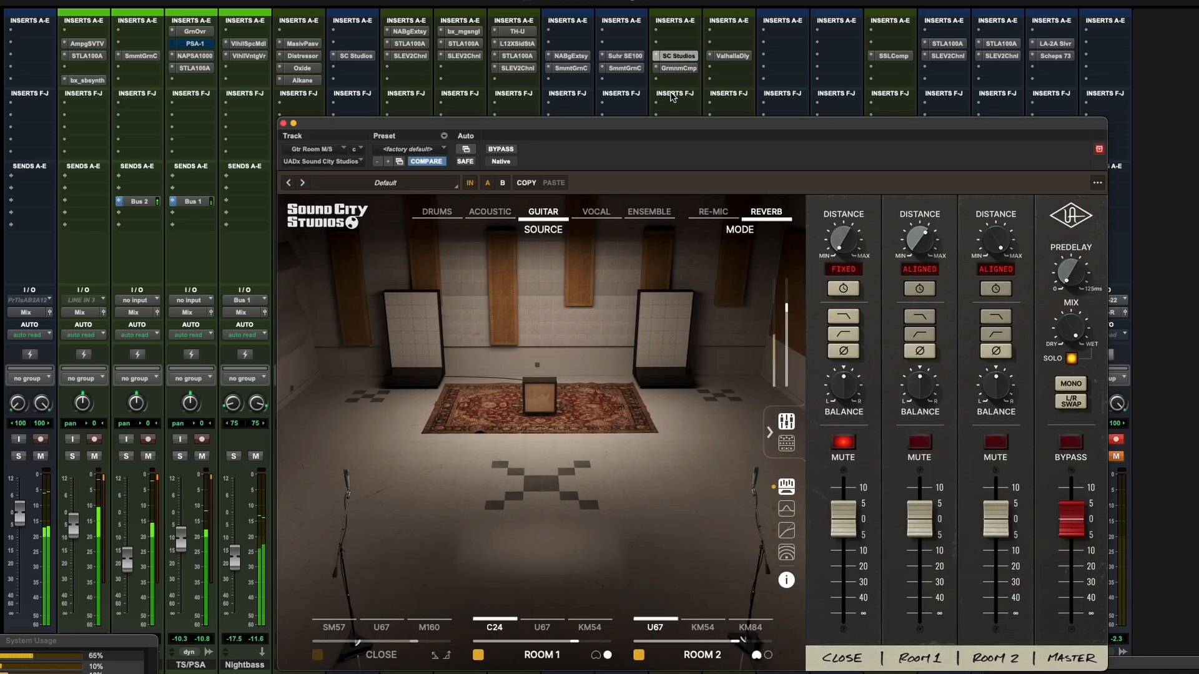
left_click_drag(682, 129, 619, 119)
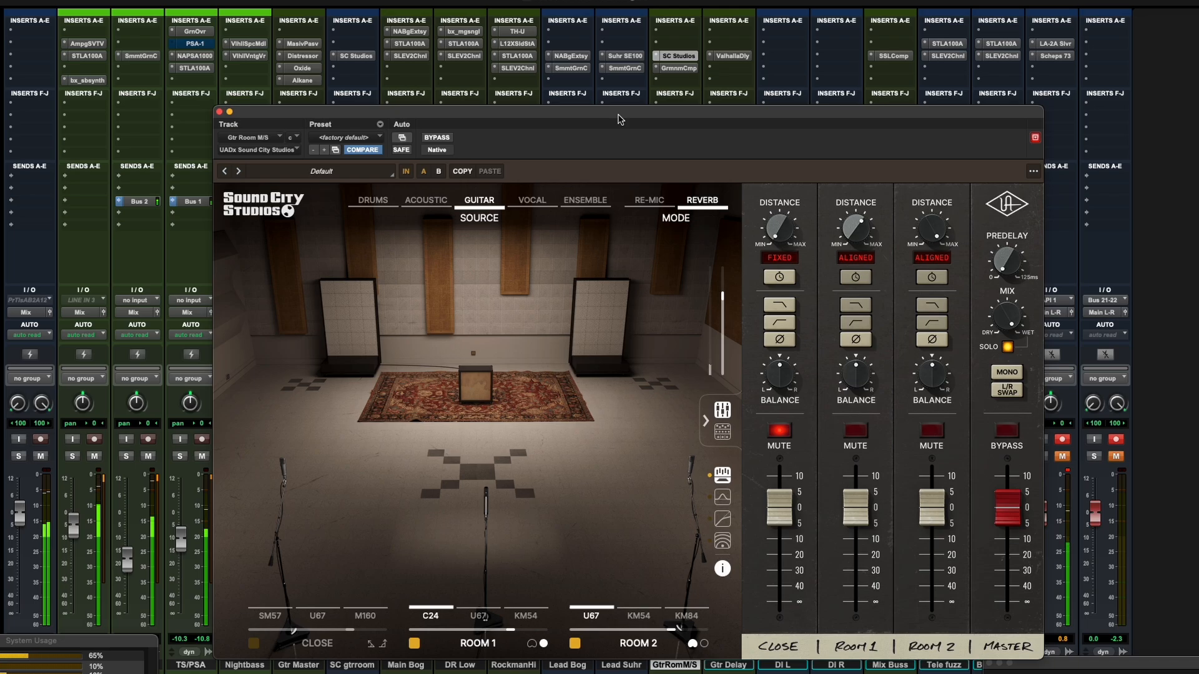
mouse_move(619, 119)
left_mouse_down()
mouse_move(604, 111)
mouse_move(615, 116)
left_mouse_up()
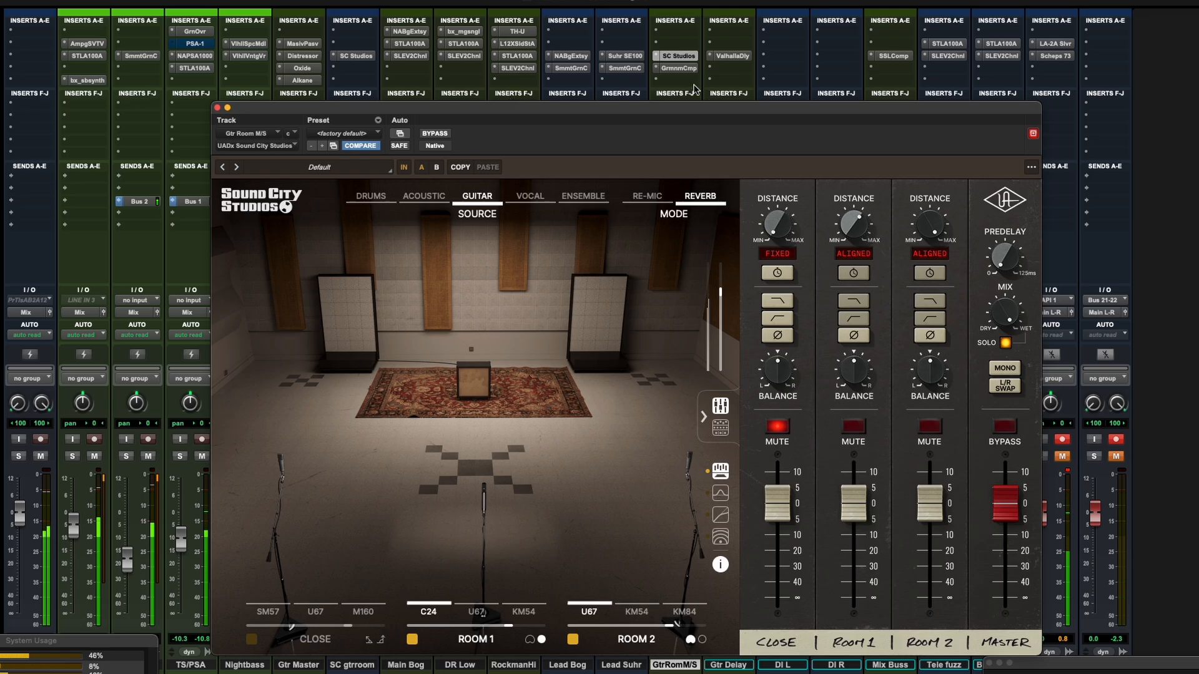
left_click(680, 69)
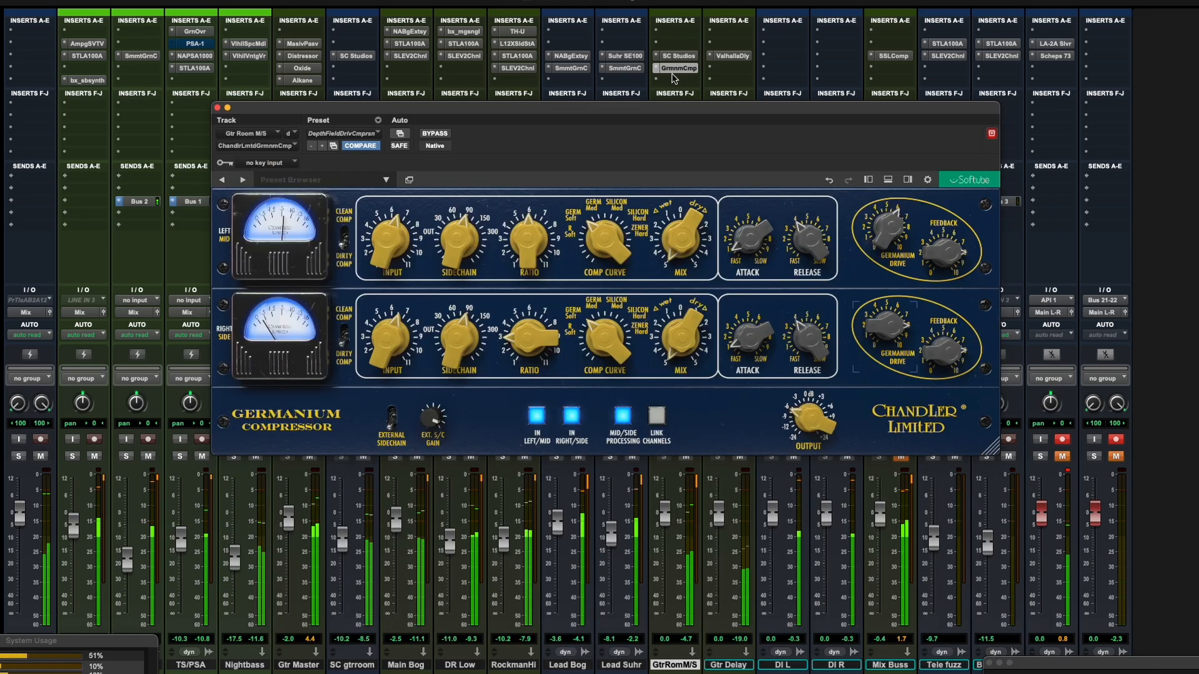
left_click_drag(699, 116, 697, 134)
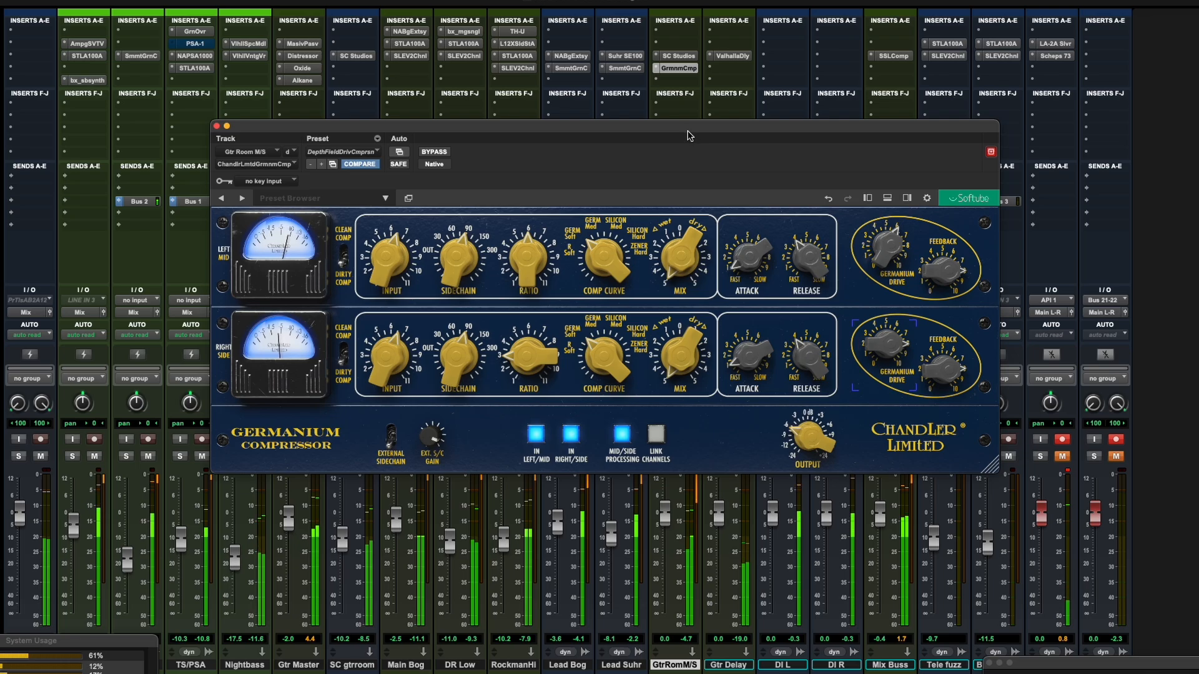
left_click_drag(681, 128, 686, 139)
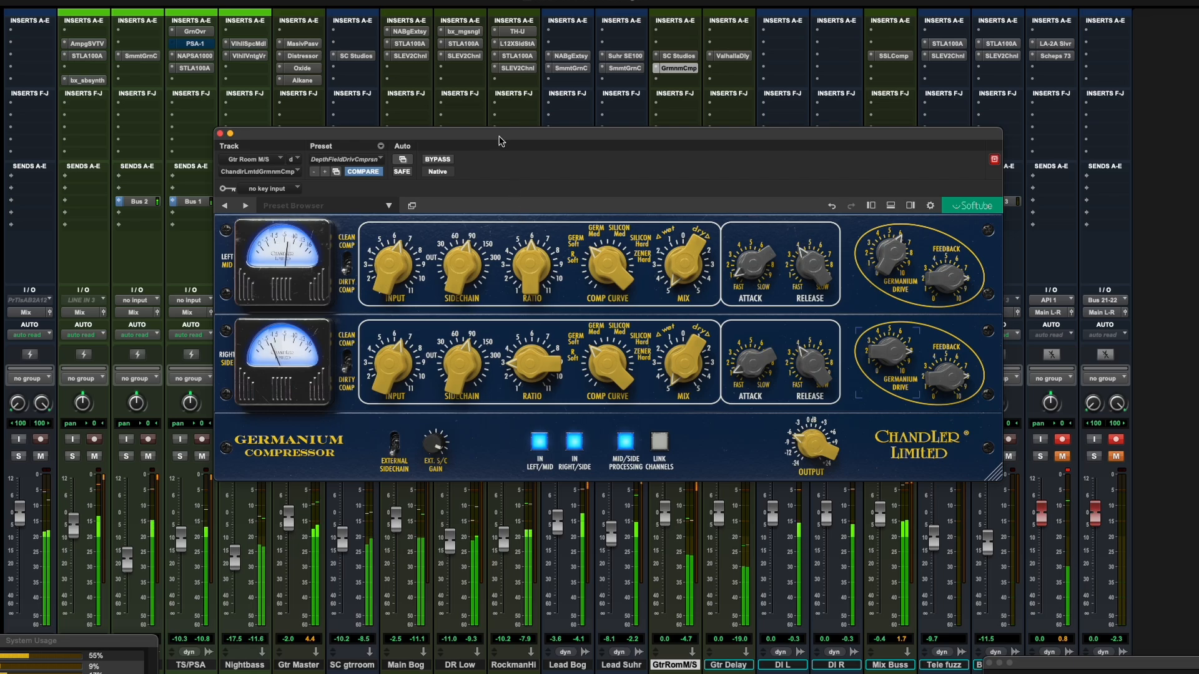
left_click(220, 134)
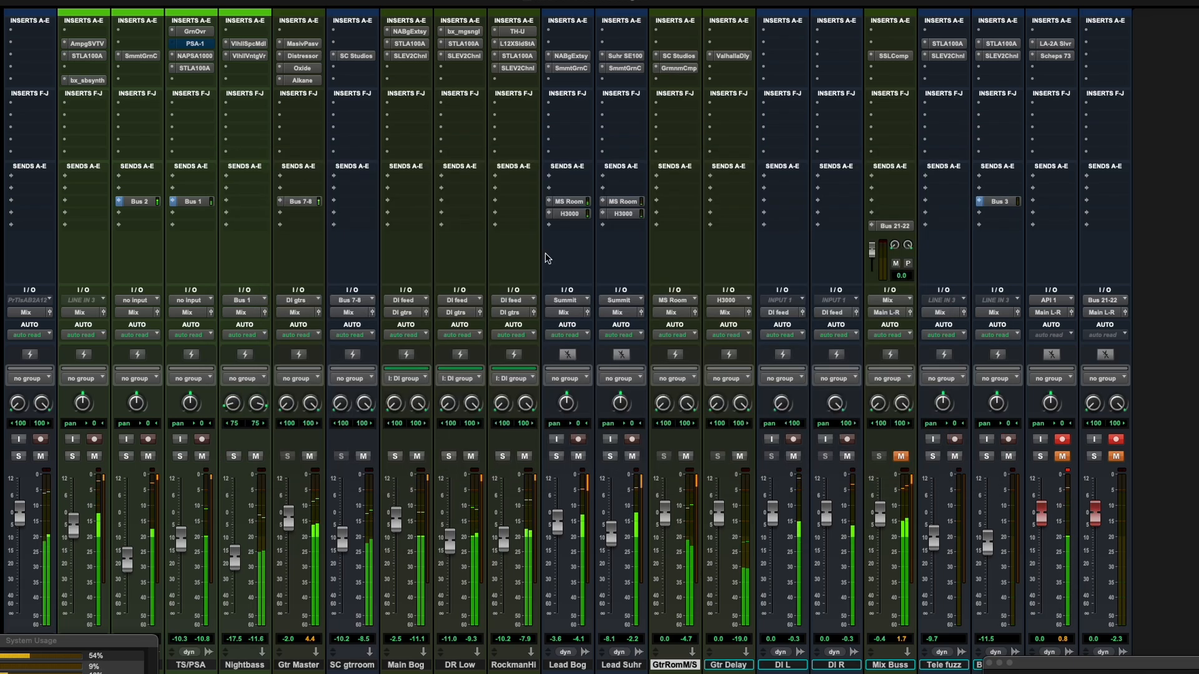